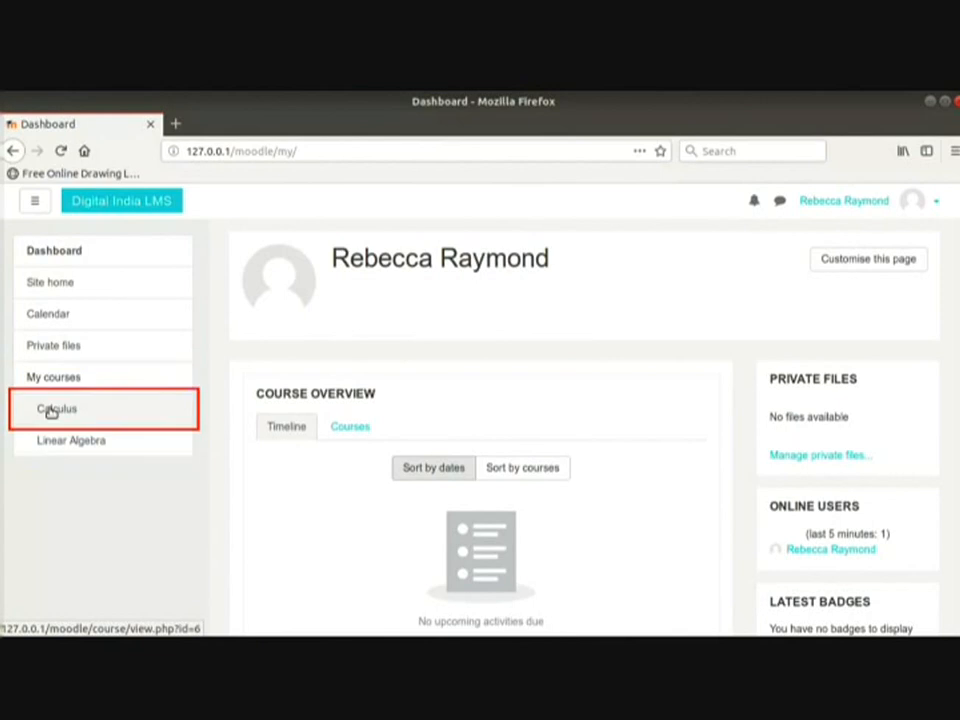
# Open the Calculus course and review its topics and sub-topics from Basic Calculus through Matrices.
pyautogui.click(51, 411)
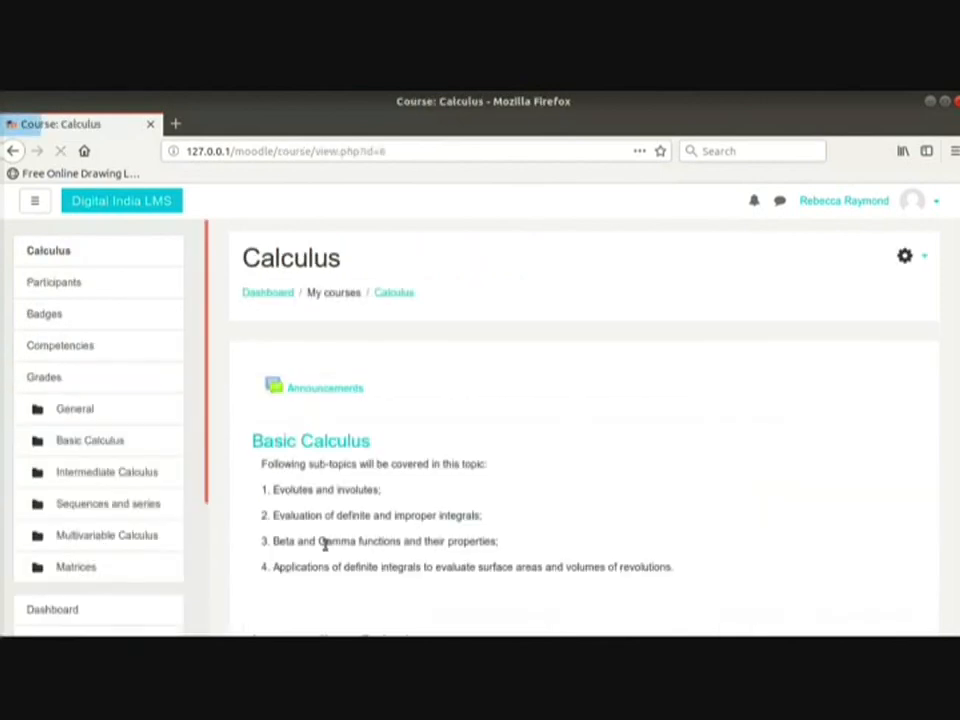
pyautogui.scroll(-8, 324, 543)
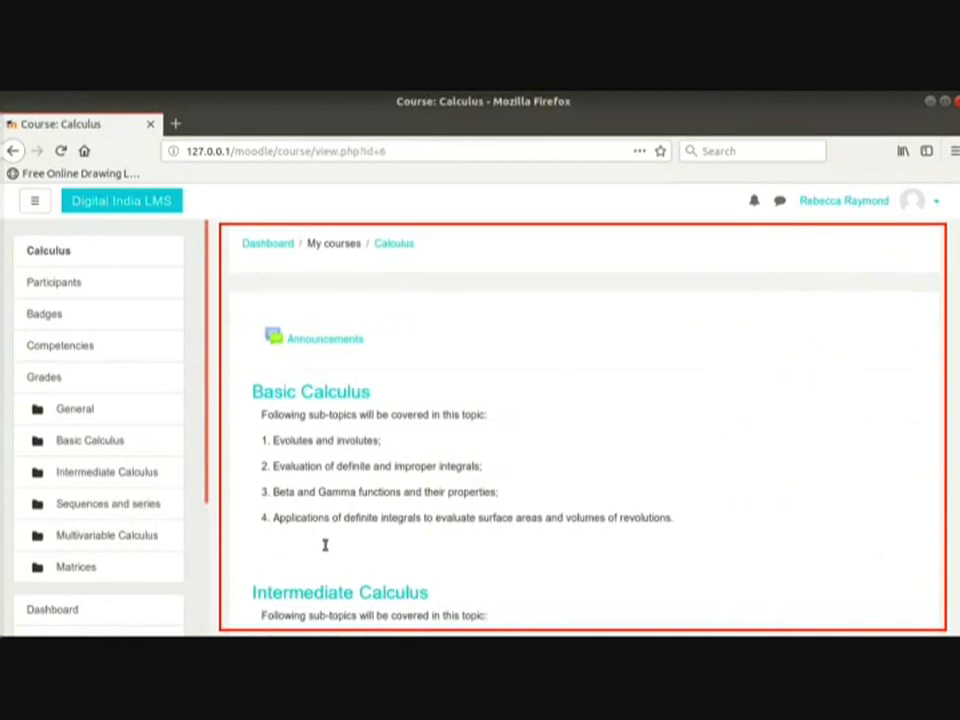
pyautogui.scroll(-3, 324, 549)
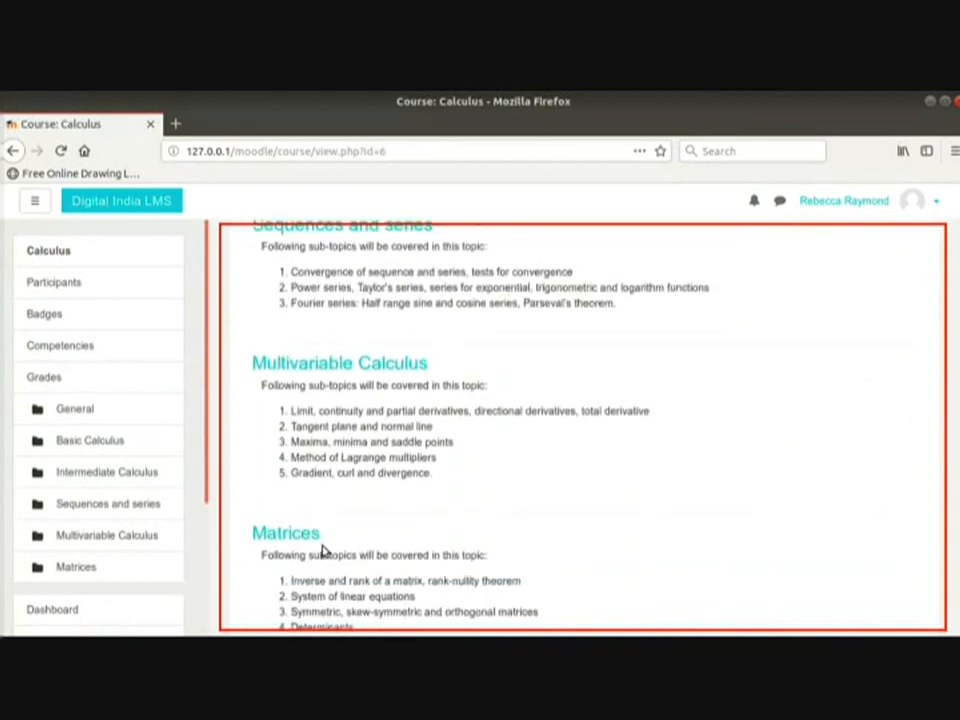
pyautogui.scroll(-2, 324, 551)
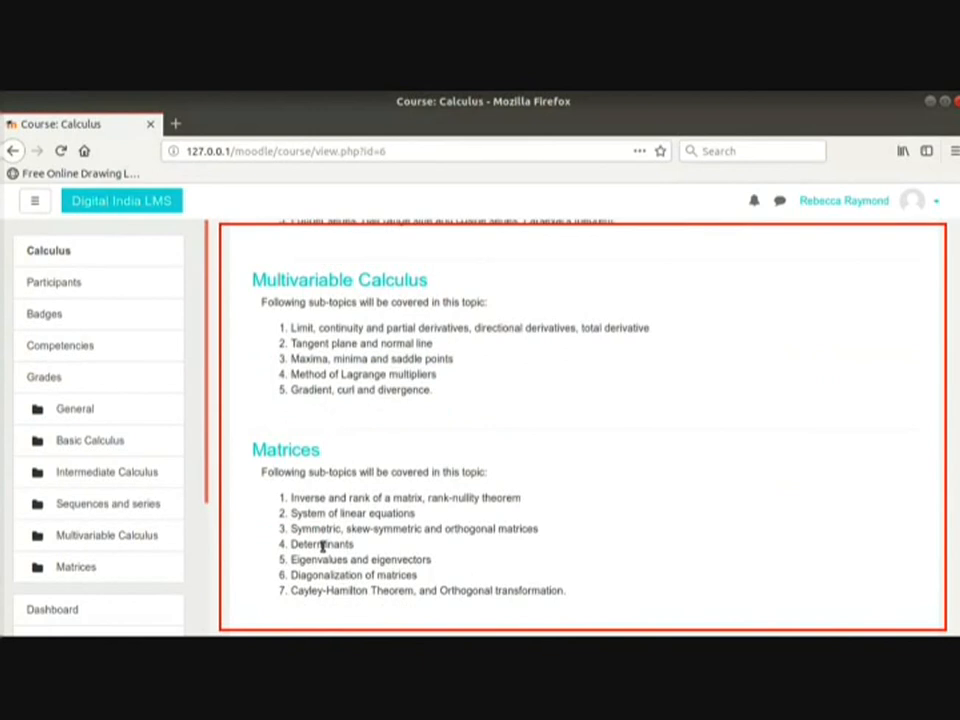
pyautogui.scroll(15, 324, 546)
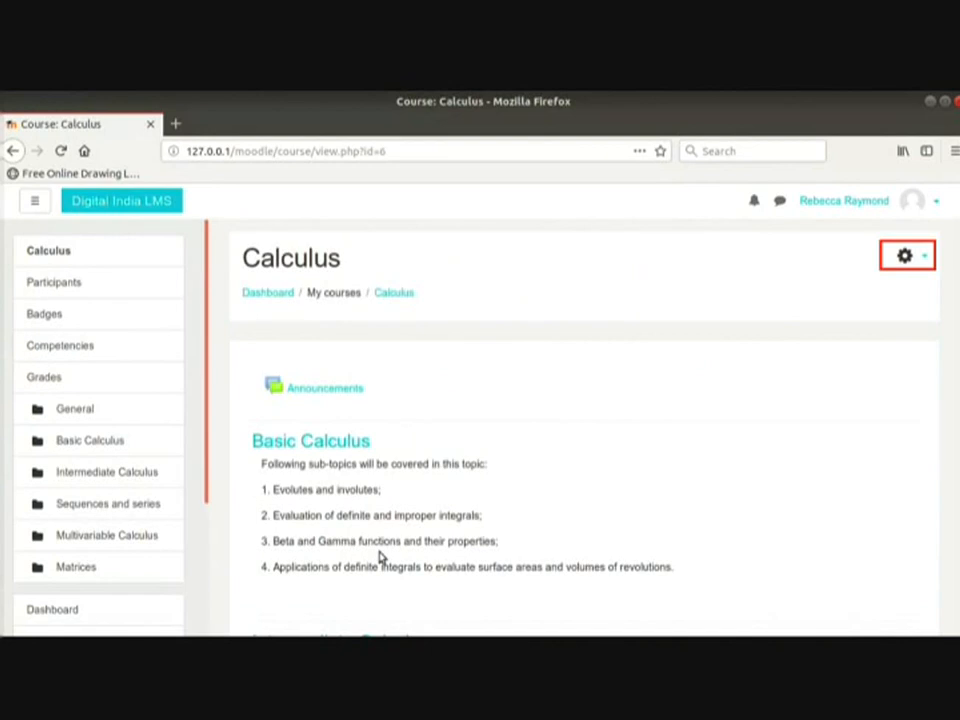
# Open the Calculus course settings for editing, expand all sections, and check the course full name and short name.
pyautogui.click(910, 258)
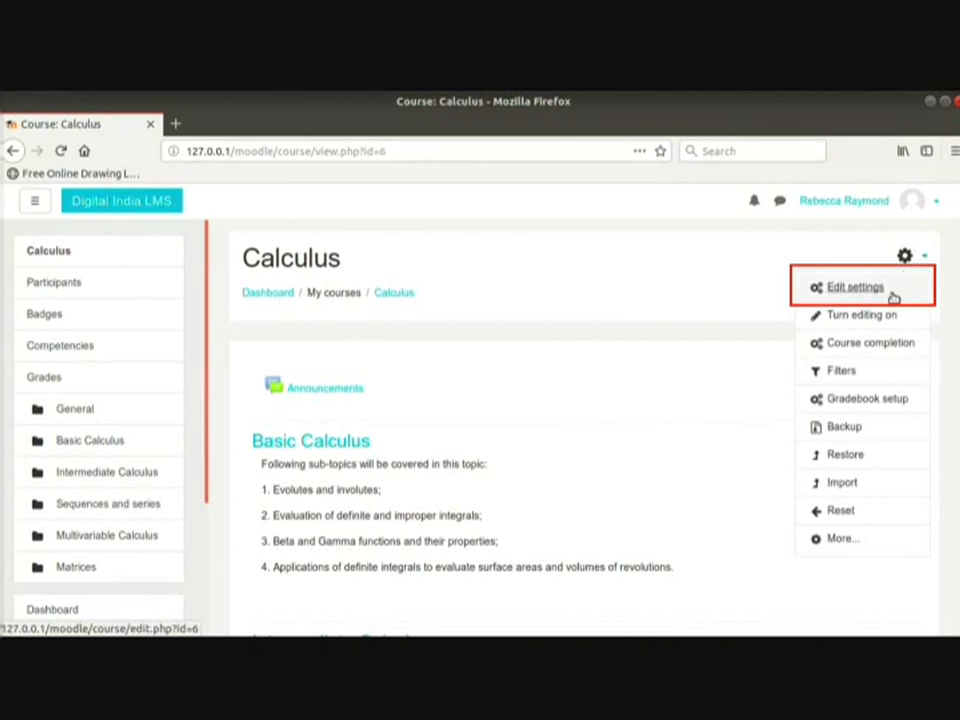
pyautogui.click(893, 298)
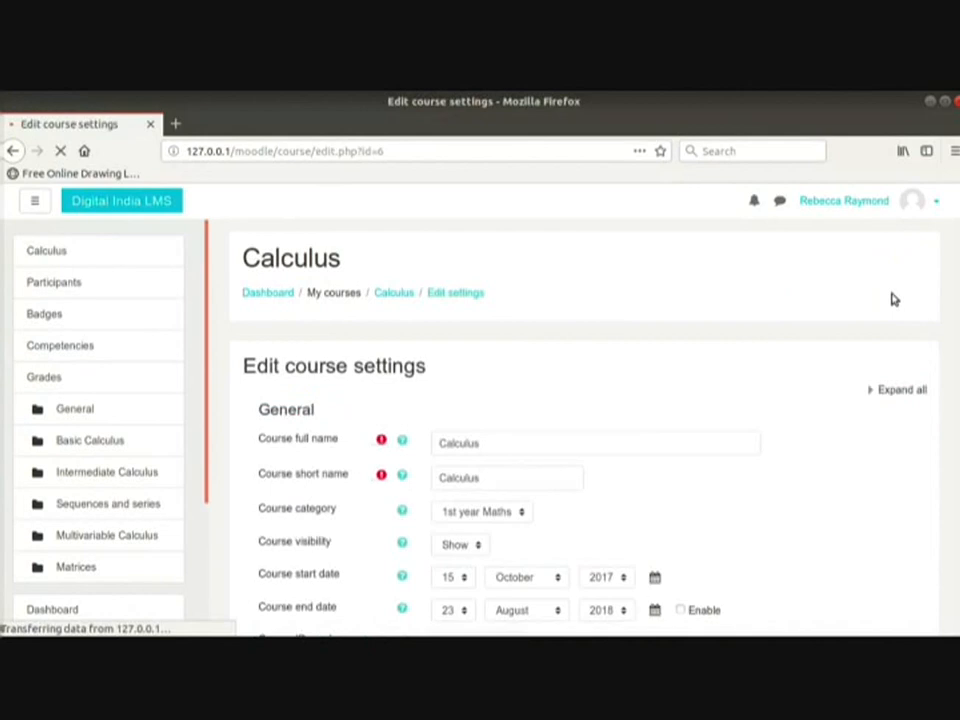
pyautogui.click(903, 393)
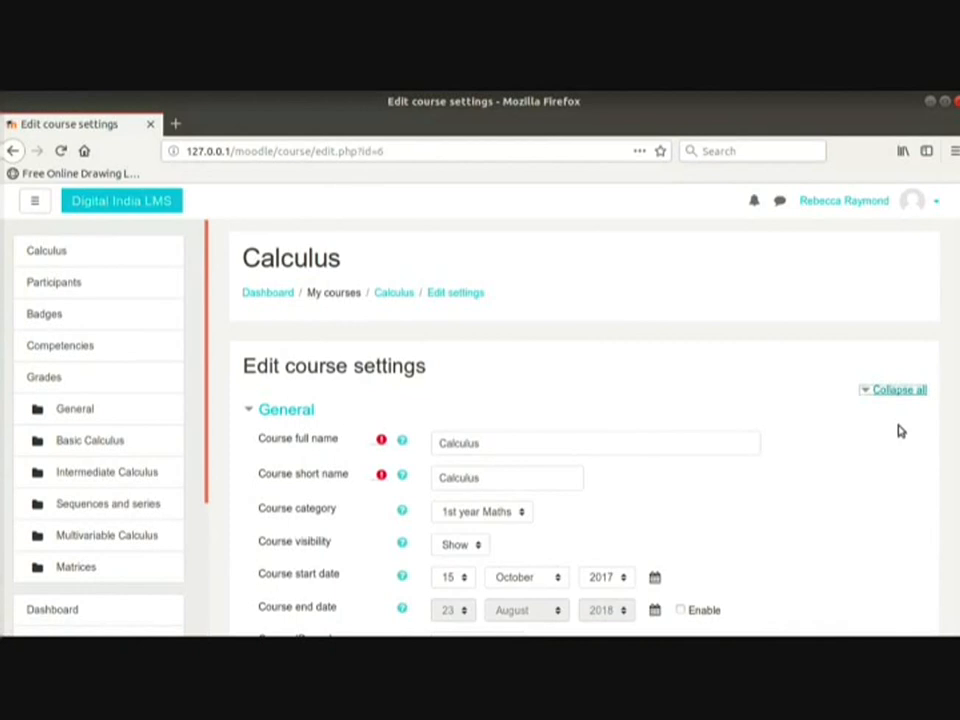
pyautogui.scroll(-3, 899, 430)
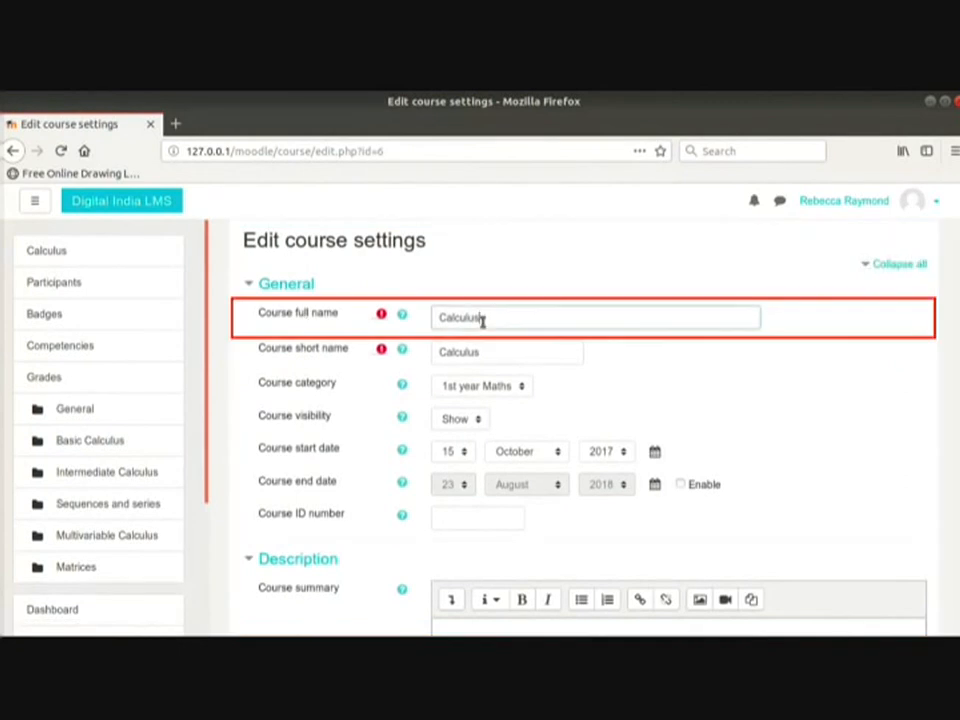
pyautogui.scroll(2, 483, 320)
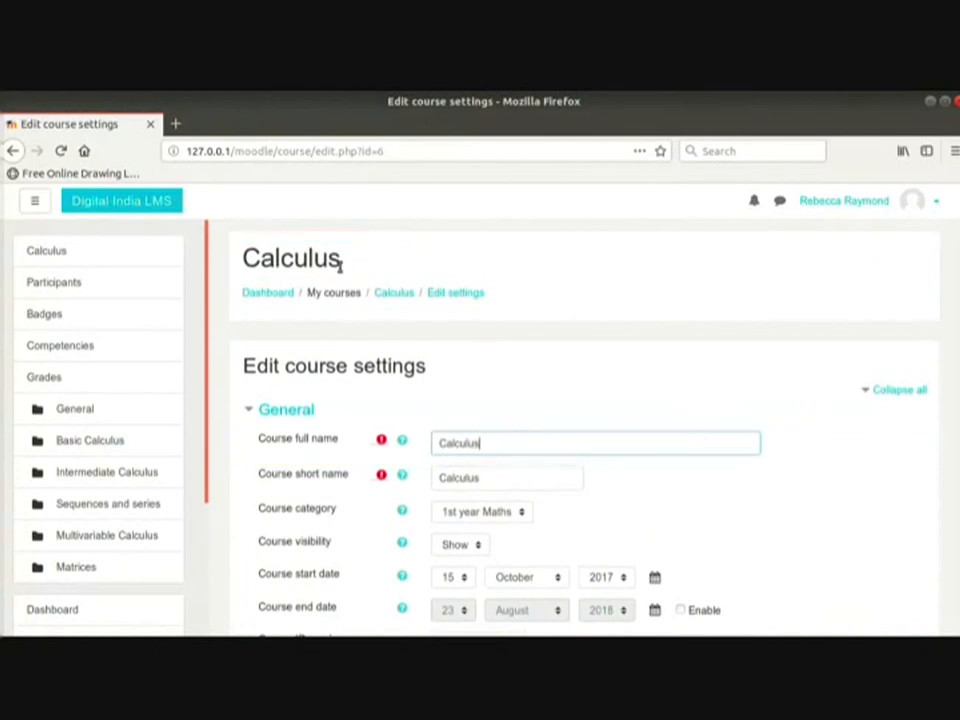
pyautogui.click(510, 478)
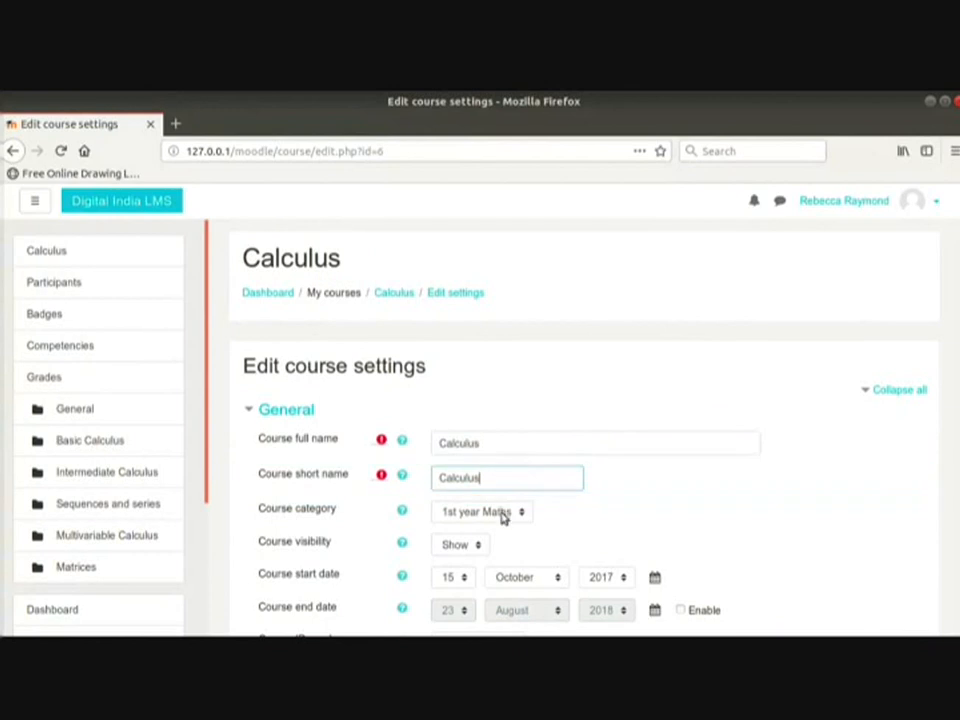
# Set the course start date to 10 August 2018.
pyautogui.scroll(-1, 503, 518)
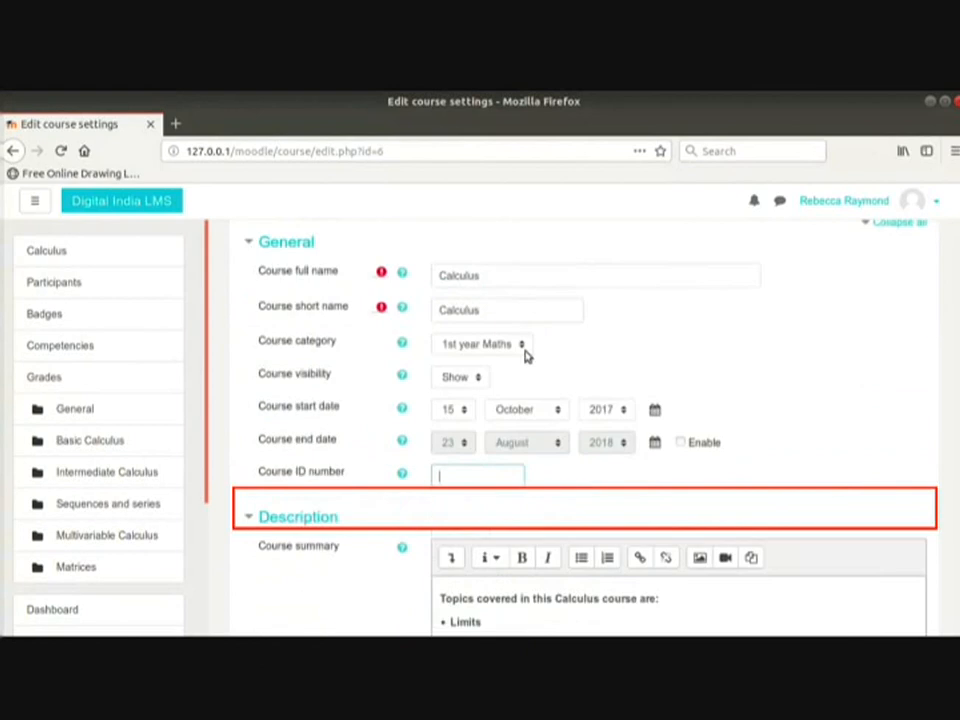
pyautogui.click(456, 412)
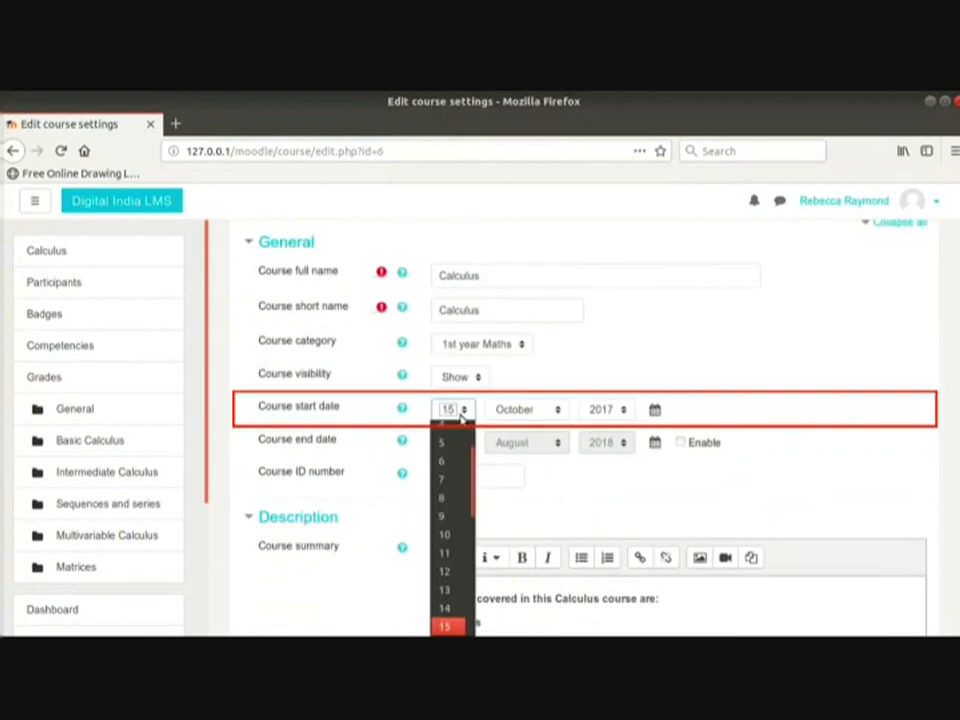
pyautogui.click(457, 540)
pyautogui.click(522, 409)
pyautogui.click(512, 560)
pyautogui.press('Tab')
pyautogui.press('Down')
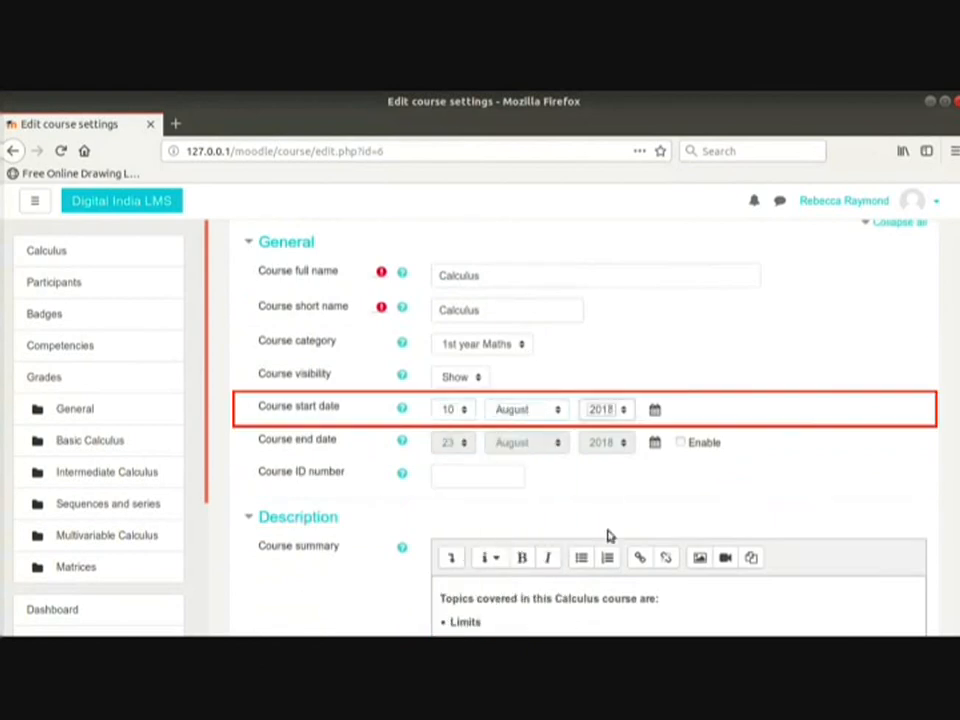
# Enable the course end date and set it to 10 November 2018, leaving the course ID number blank.
pyautogui.click(680, 443)
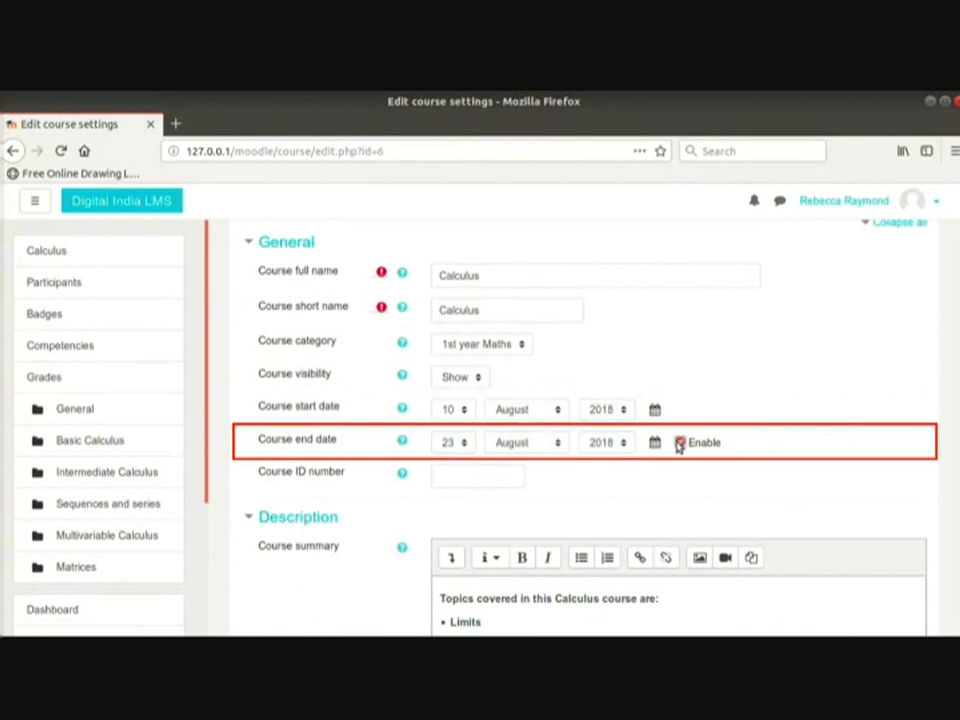
pyautogui.click(455, 443)
pyautogui.scroll(1, 456, 226)
pyautogui.click(455, 220)
pyautogui.click(558, 446)
pyautogui.click(544, 401)
pyautogui.click(520, 478)
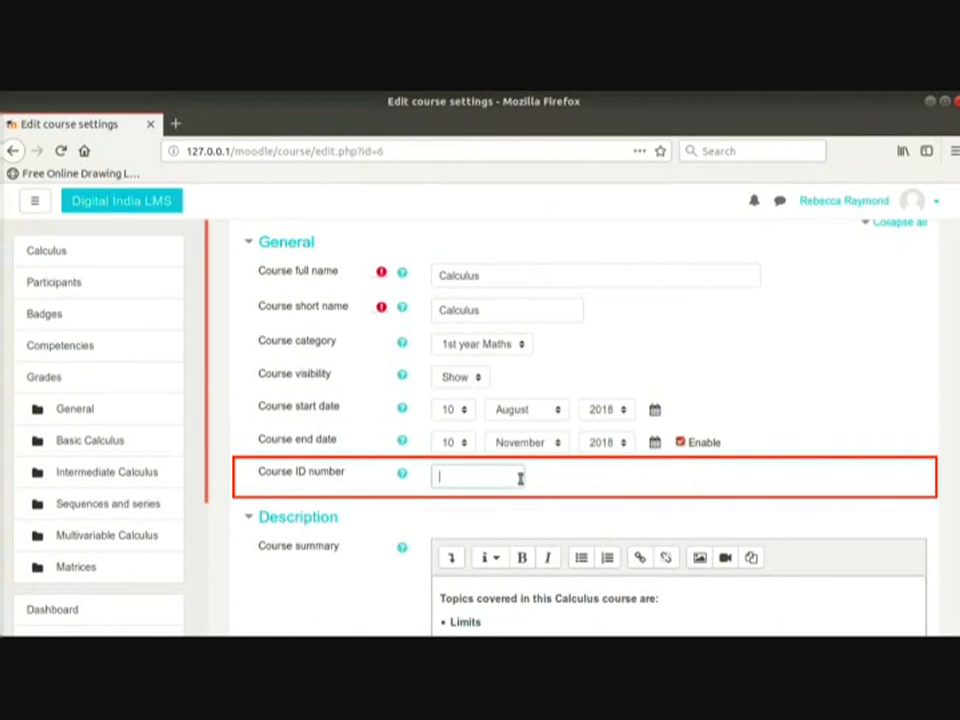
# Replace the course summary with "Topics covered in this Calculus course are:" and bullets Basic Calculus, Intermediate Calculus, Sequences and series, Multivariable Calculus, Matrices.
pyautogui.scroll(-4, 520, 478)
pyautogui.click(520, 482)
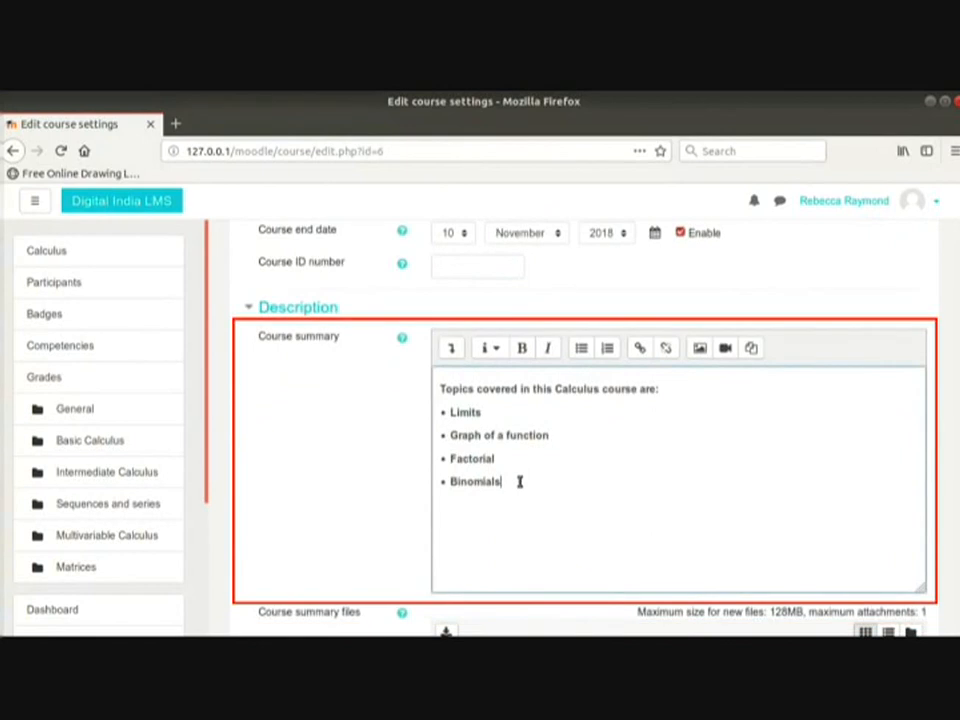
pyautogui.hotkey('ctrl', 'a')
pyautogui.press('Delete')
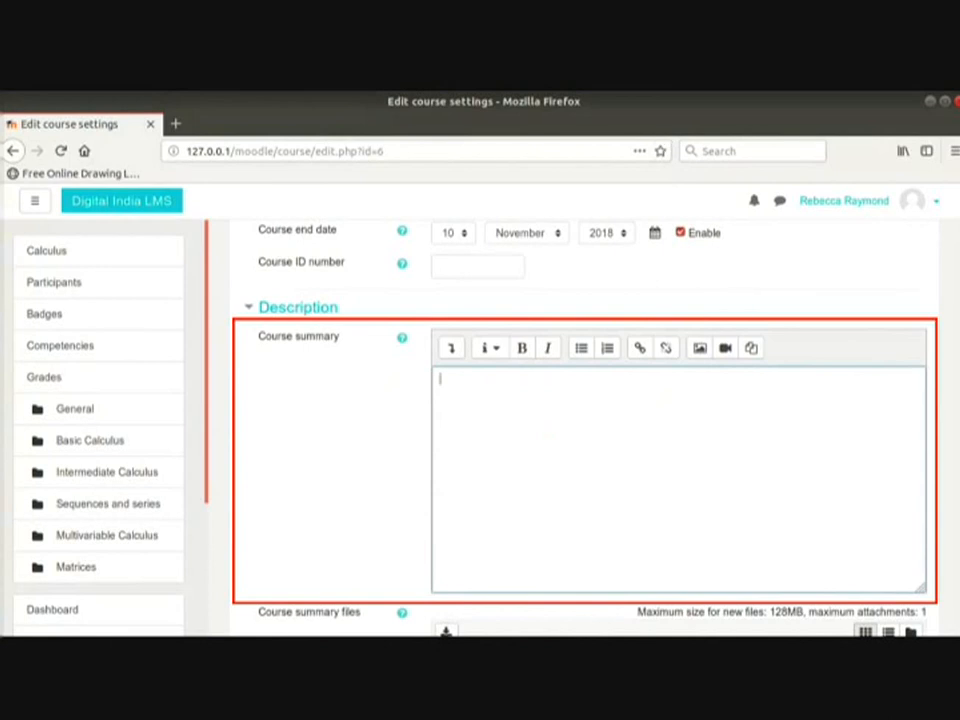
pyautogui.write('Topics covered in this Calculus course are: Basic Calculus Intermediate Calculus Sequences and series Multivariable Calculus Matrices')
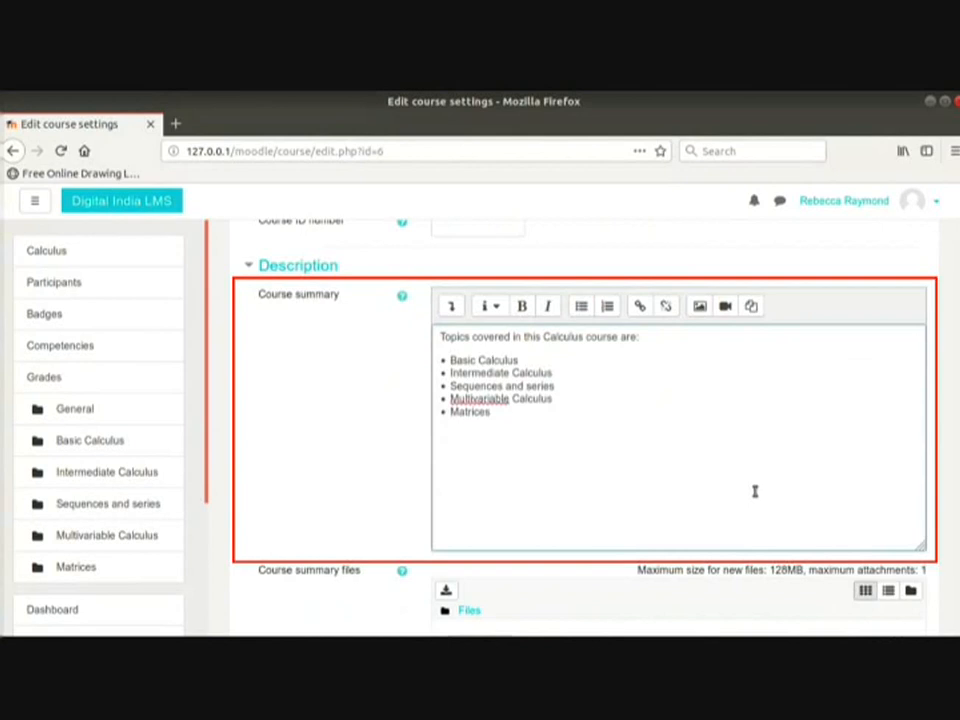
# Upload calculus.jpg from the Course Material folder as the course summary file, keeping the default author and the All rights reserved license.
pyautogui.scroll(-5, 692, 287)
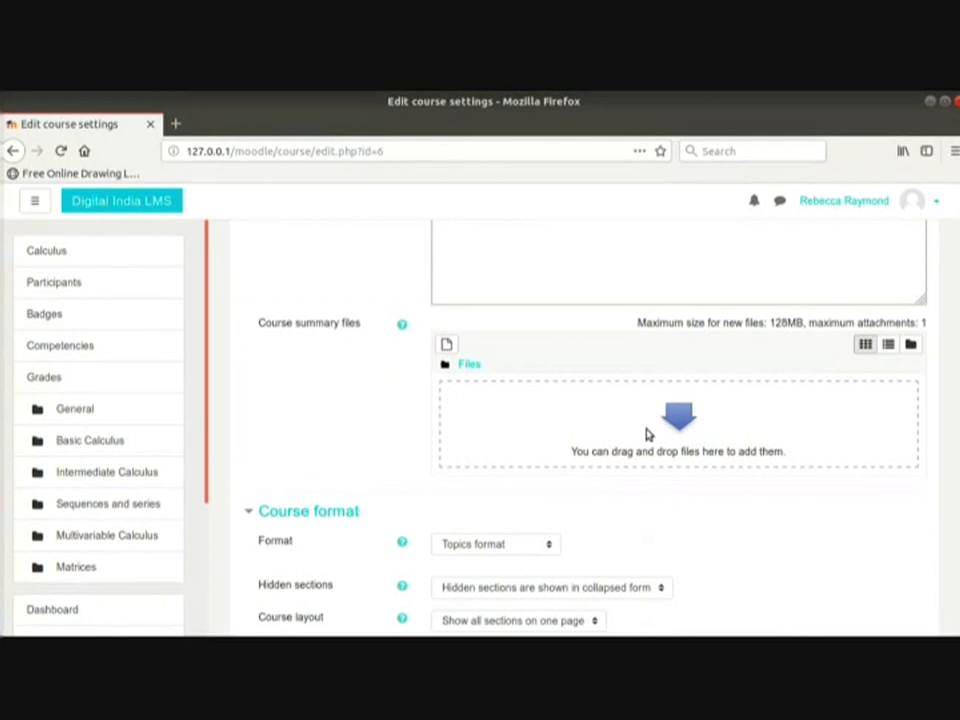
pyautogui.hotkey('alt', 'Tab')
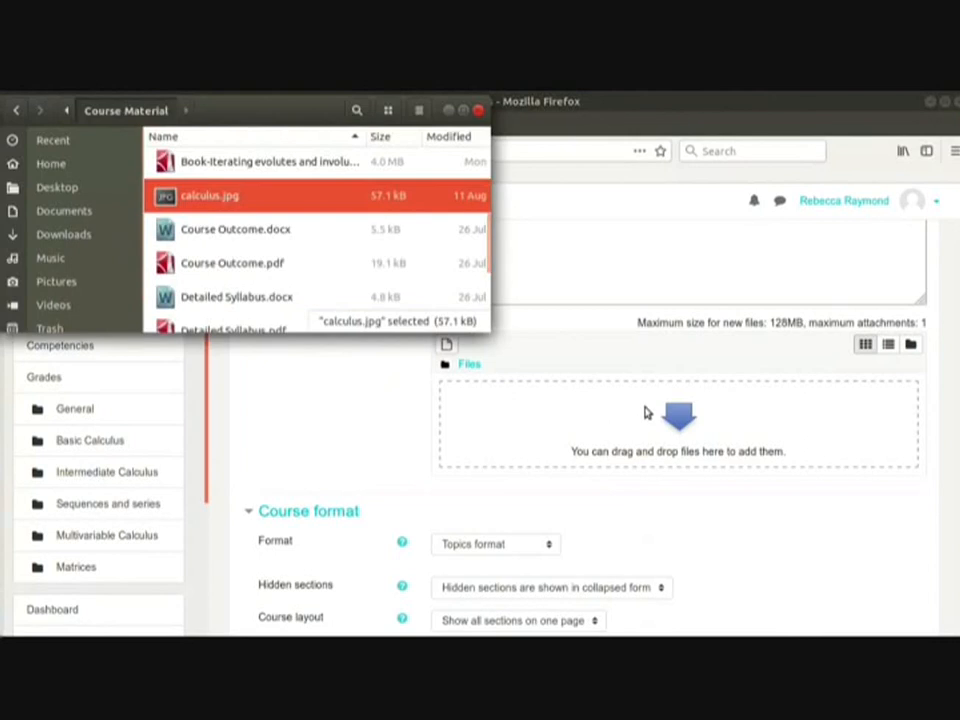
pyautogui.click(447, 347)
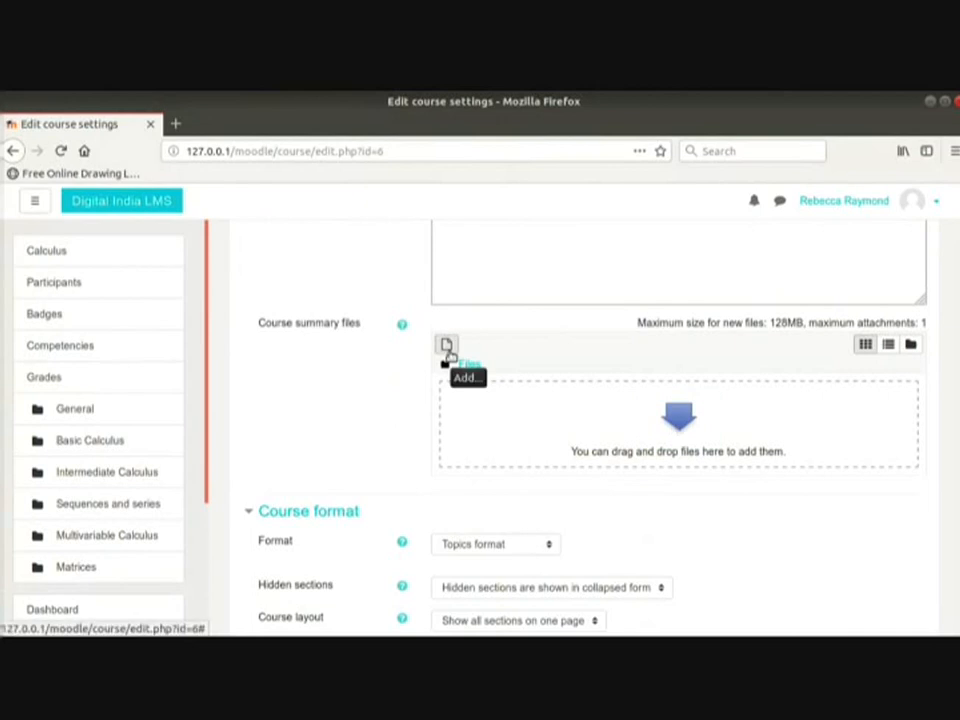
pyautogui.click(675, 427)
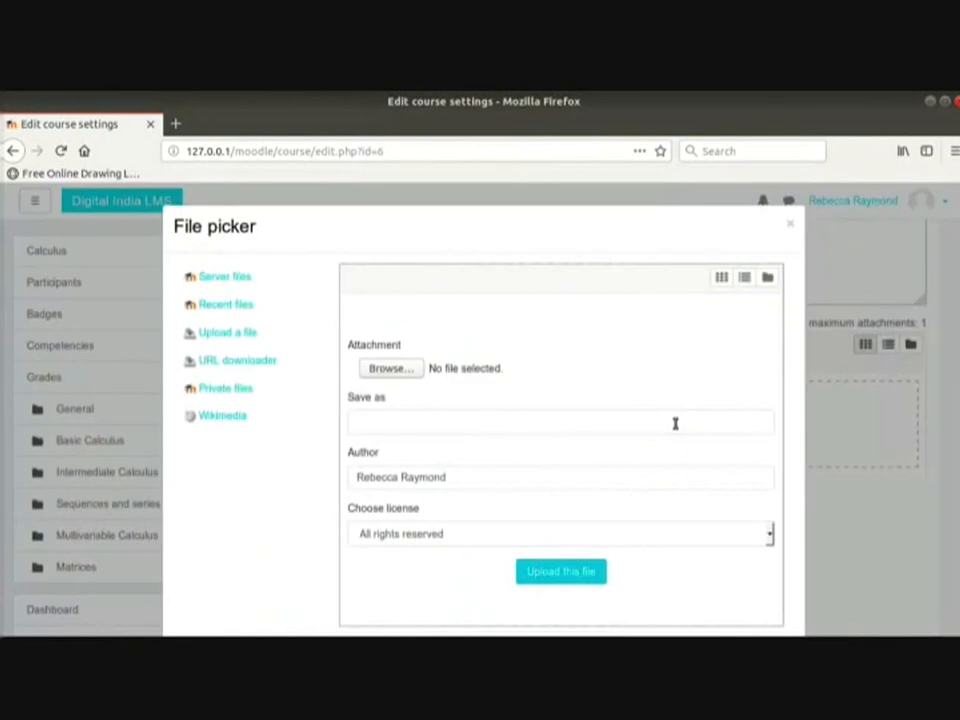
pyautogui.click(411, 372)
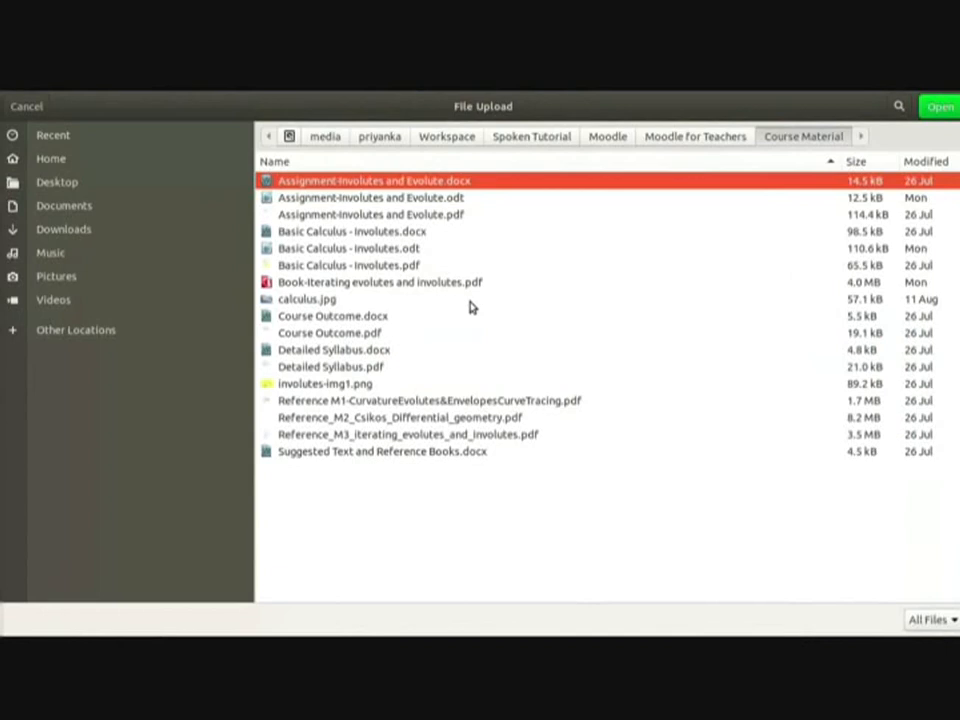
pyautogui.click(471, 302)
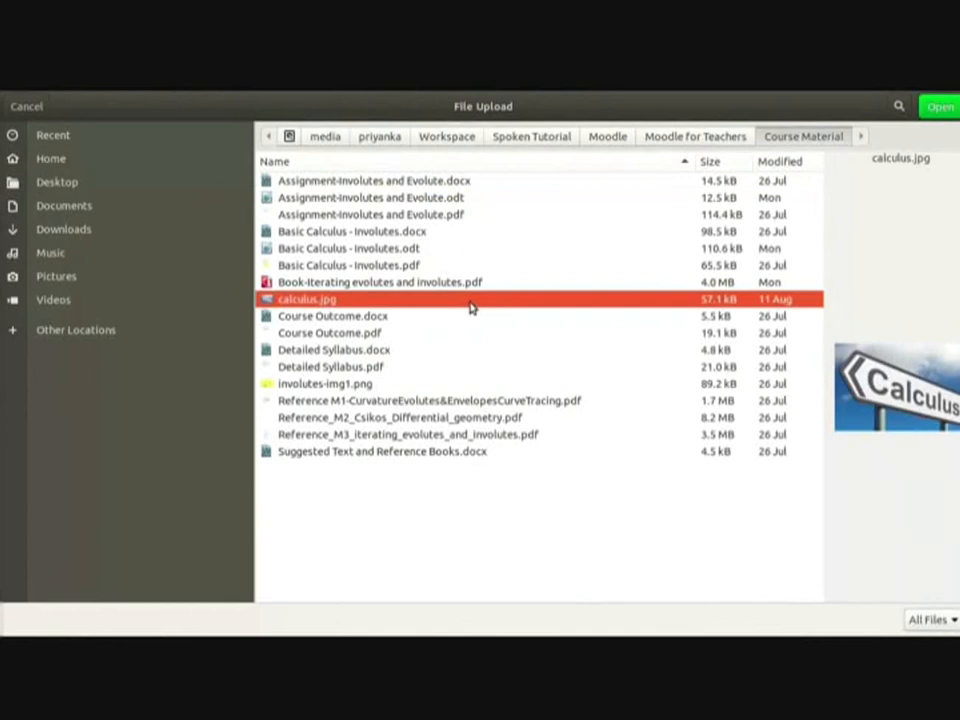
pyautogui.doubleClick(470, 306)
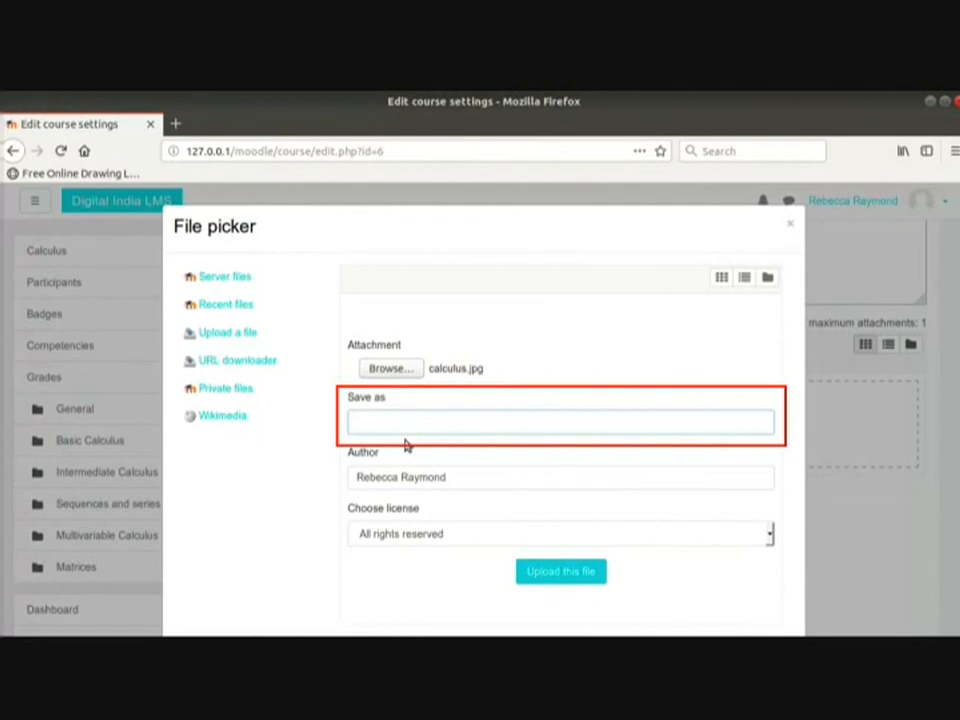
pyautogui.click(401, 478)
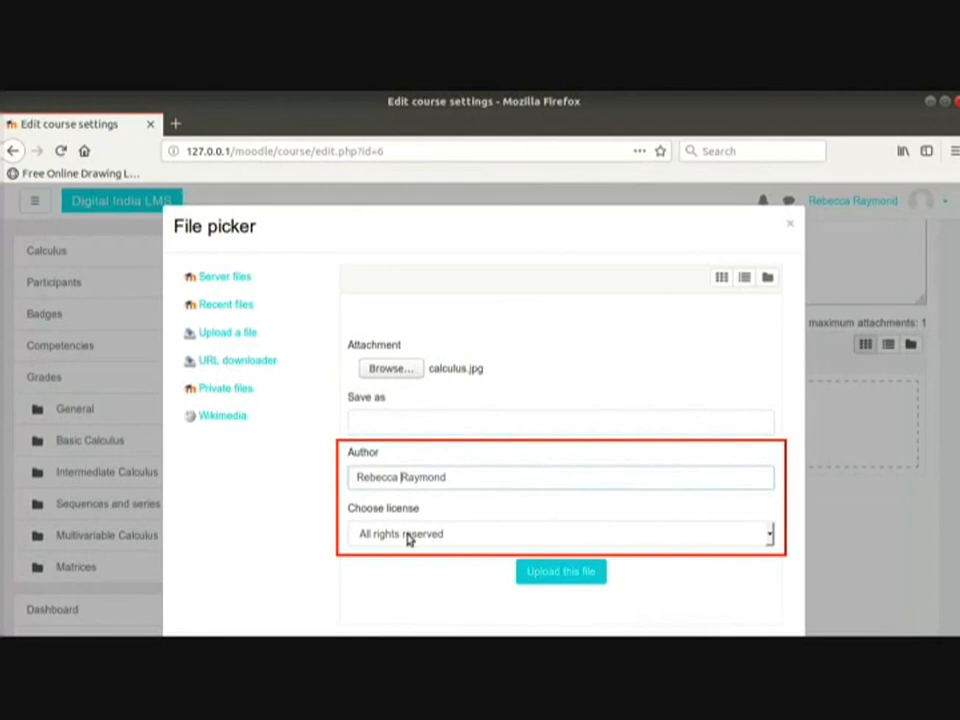
pyautogui.click(555, 574)
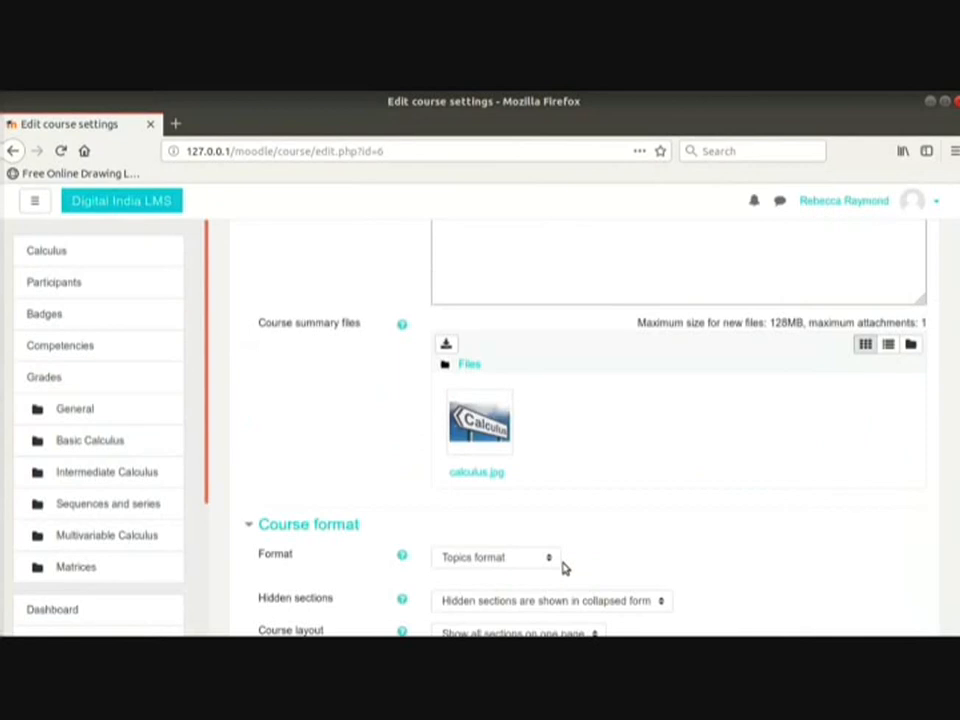
# Keep the course in Topics format and choose to show hidden sections in collapsed form.
pyautogui.scroll(-3, 562, 567)
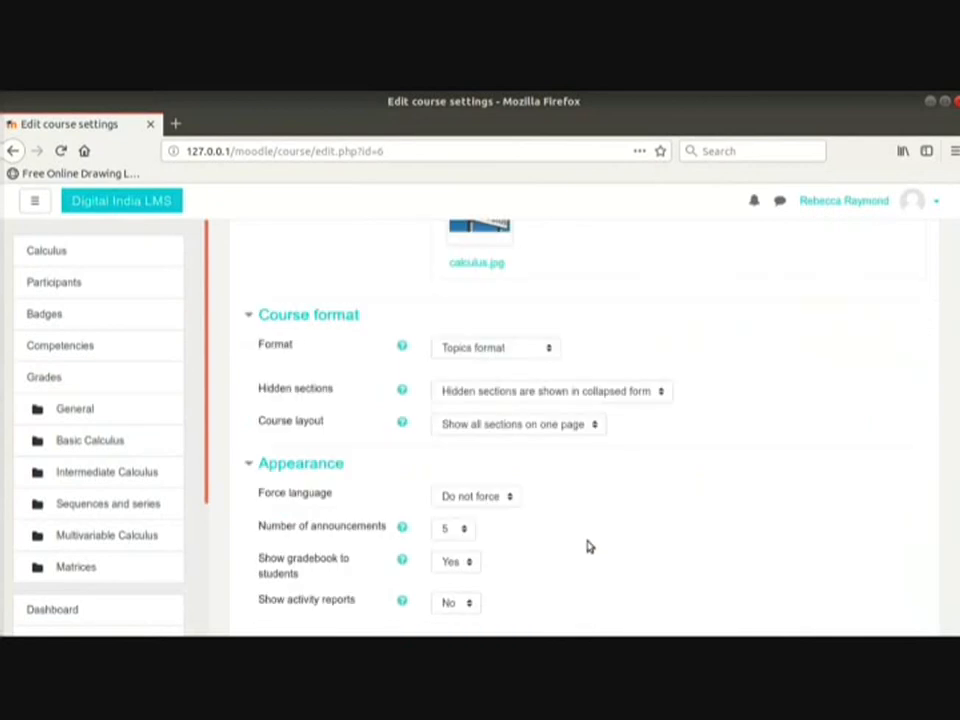
pyautogui.click(548, 352)
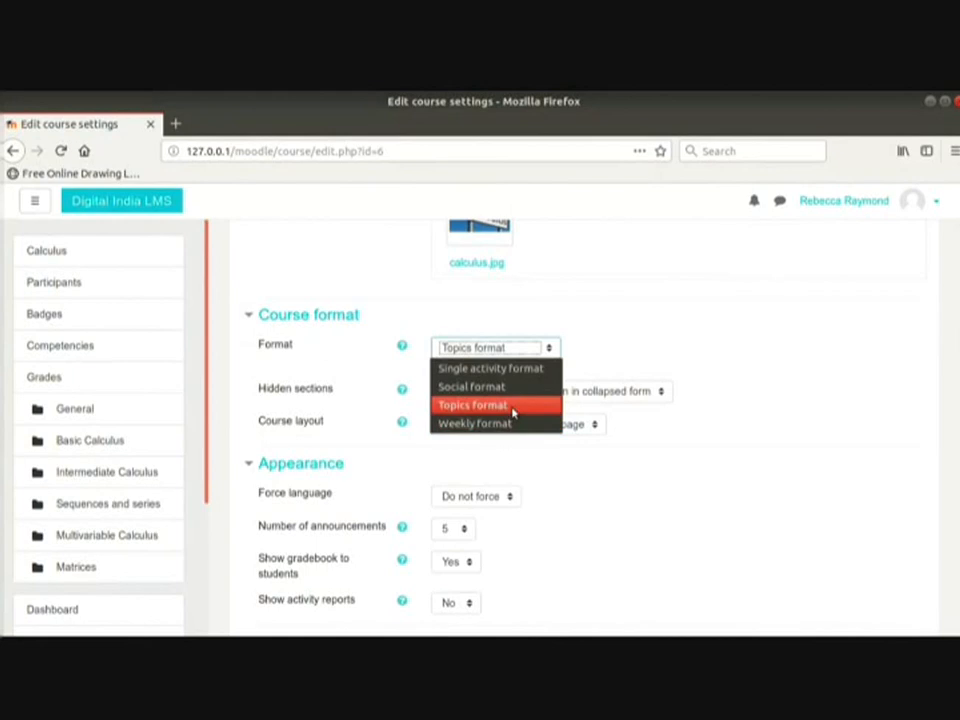
pyautogui.click(742, 505)
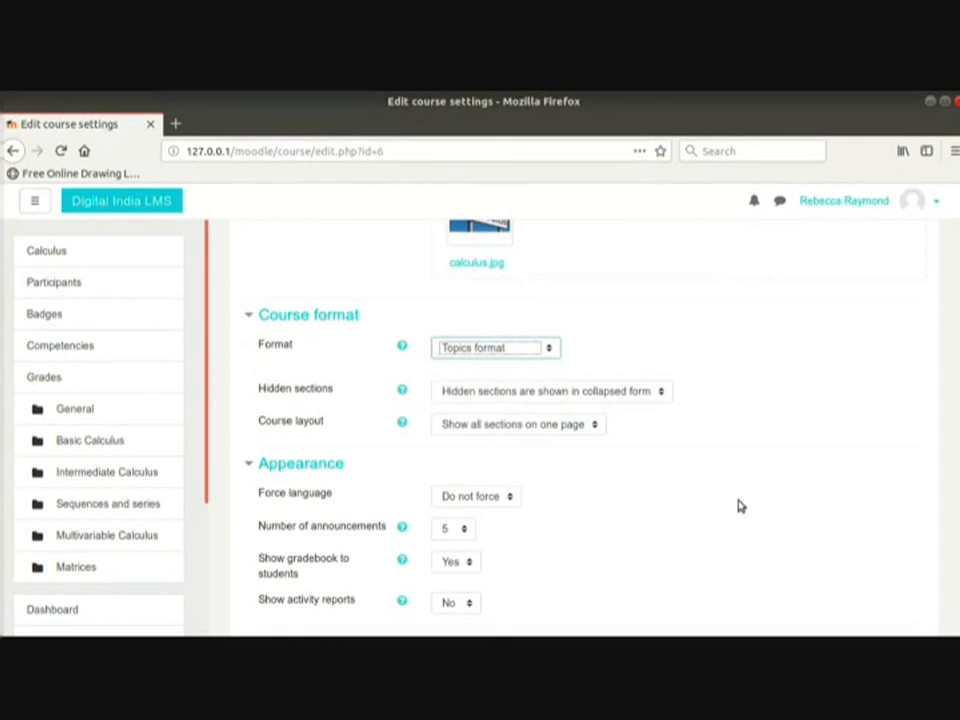
pyautogui.scroll(-1, 739, 506)
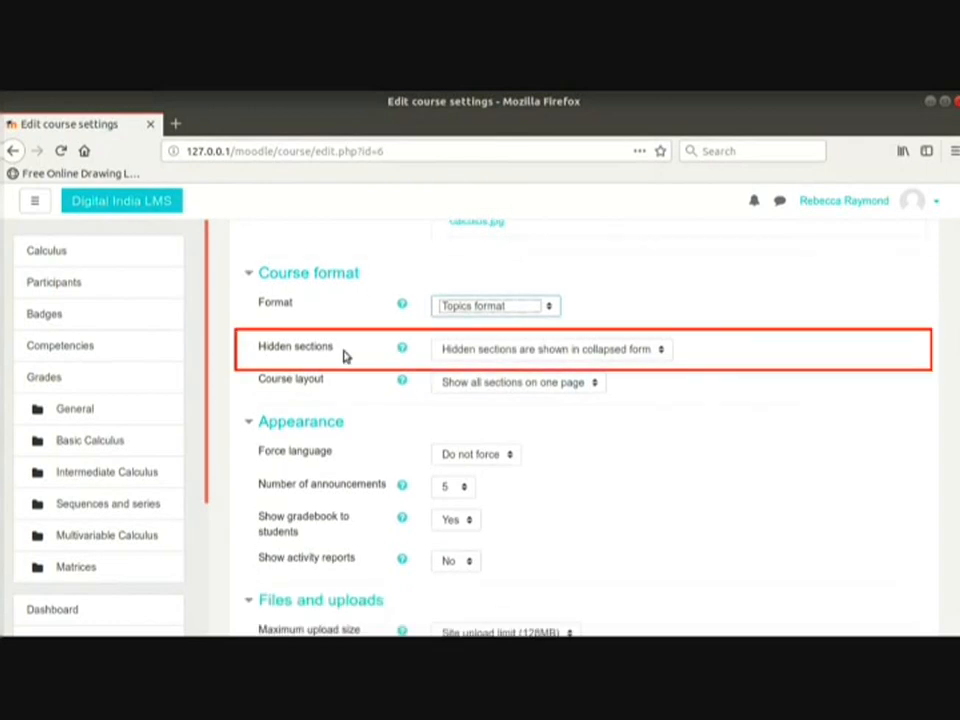
pyautogui.click(529, 356)
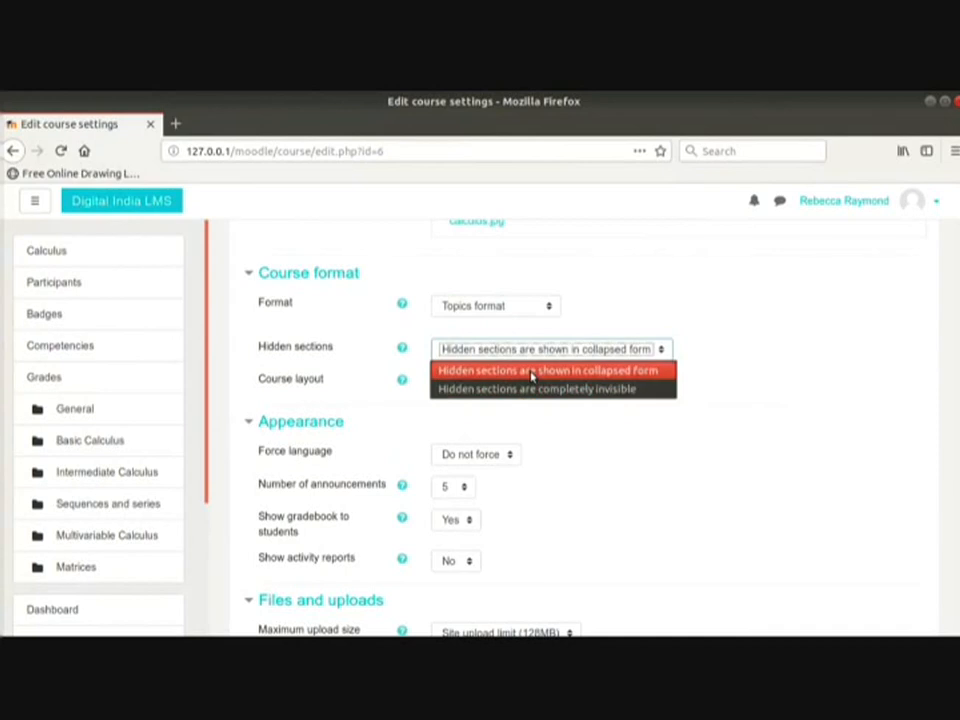
pyautogui.click(532, 372)
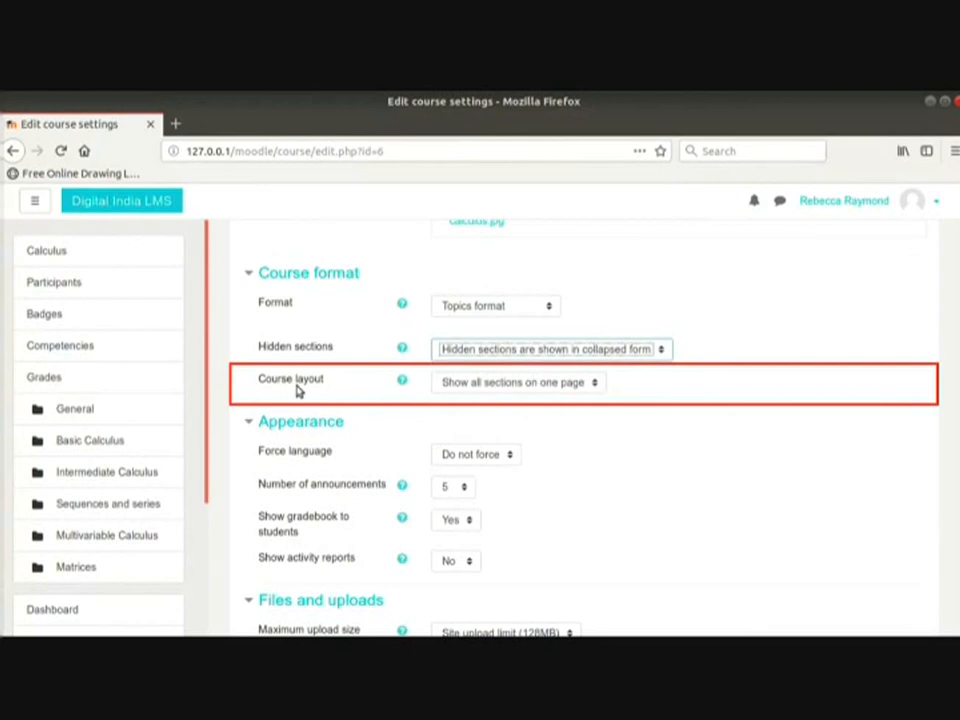
# Keep the course layout as Show all sections on one page and set Show gradebook to students to Yes.
pyautogui.click(447, 386)
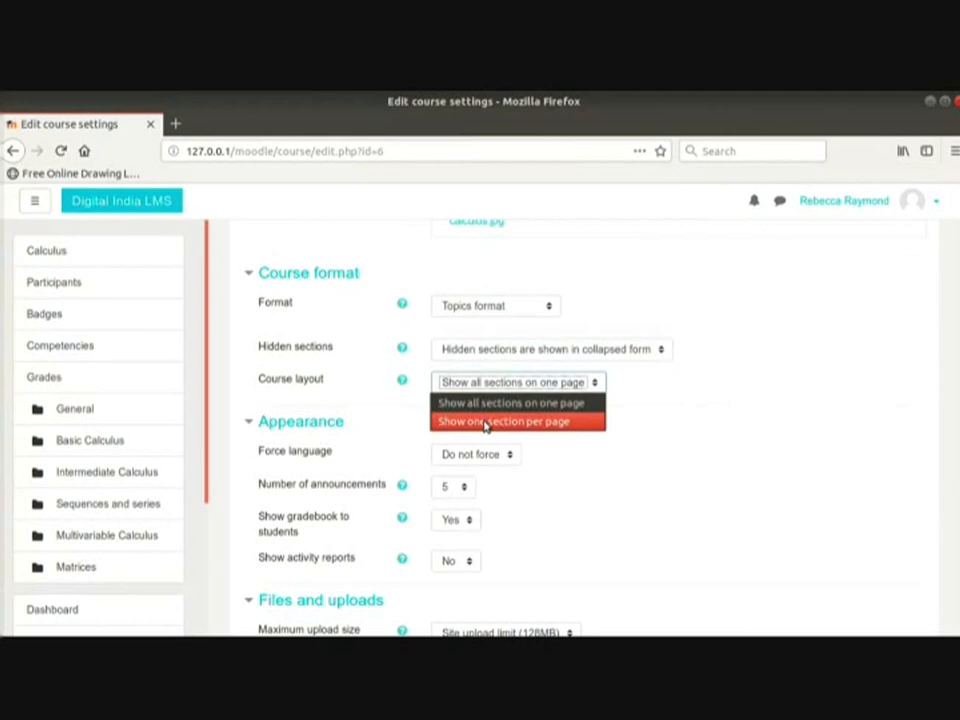
pyautogui.click(578, 404)
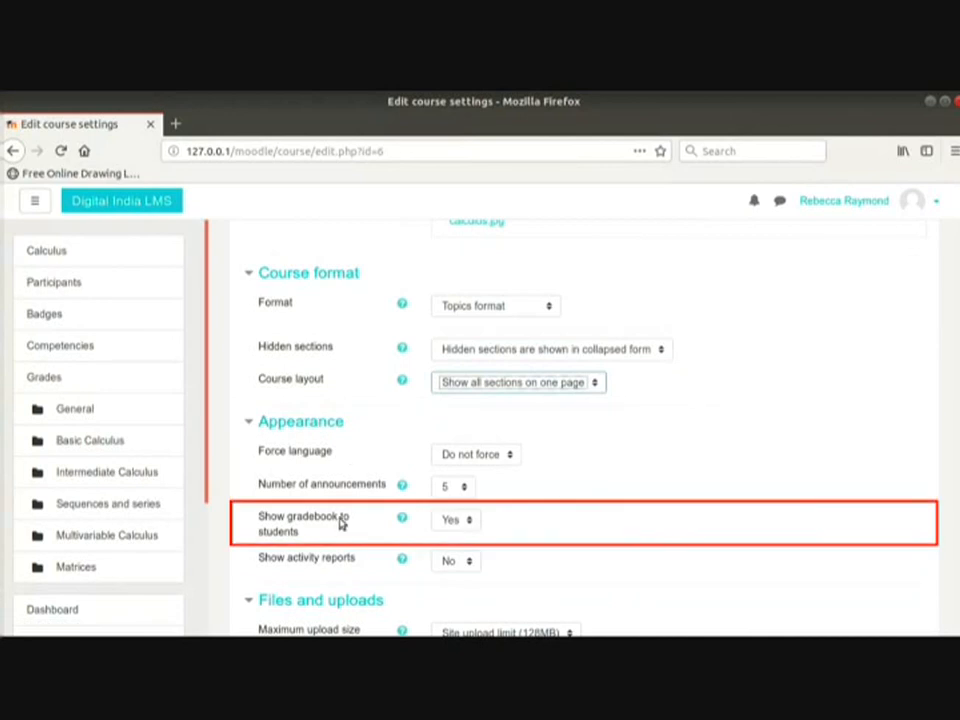
pyautogui.click(471, 521)
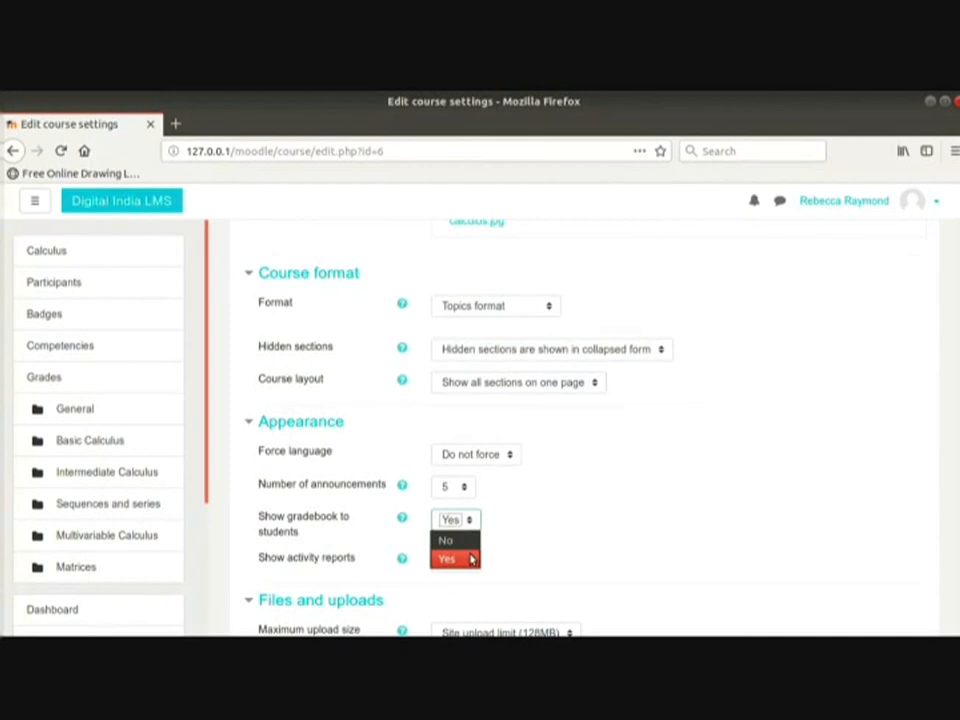
pyautogui.click(471, 559)
# Set Show activity reports to Yes in the course's Appearance settings.
pyautogui.scroll(-3, 510, 510)
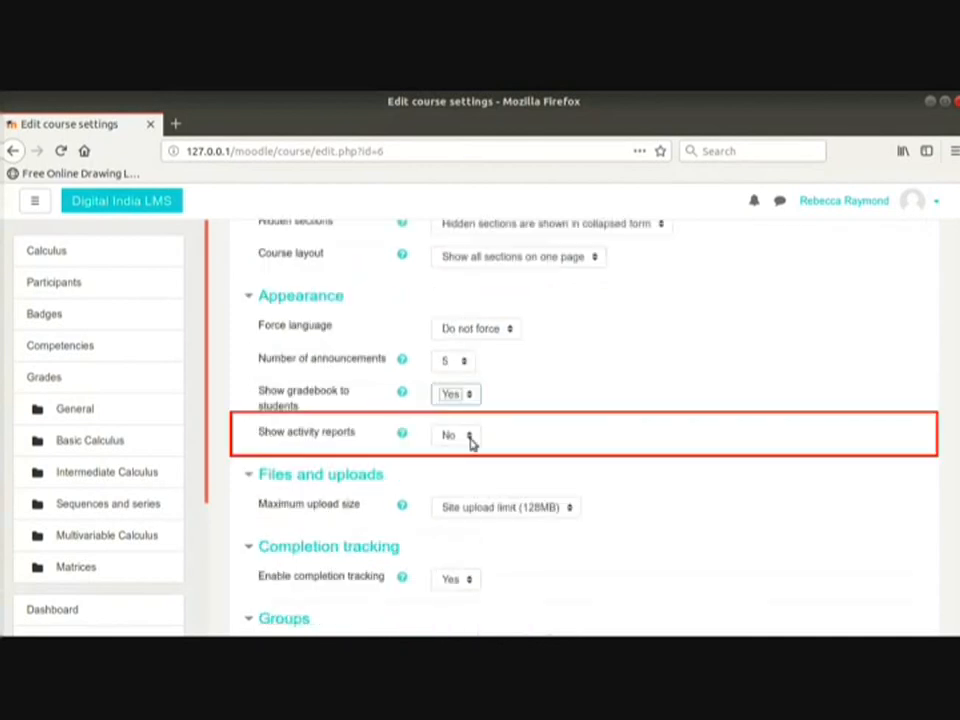
pyautogui.click(470, 436)
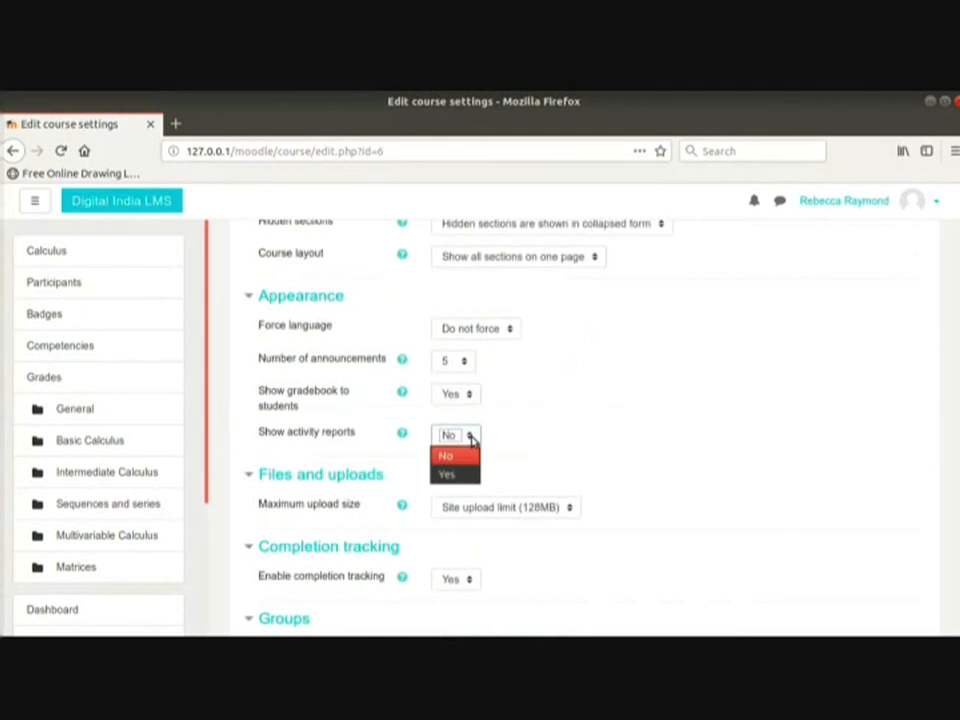
pyautogui.click(463, 474)
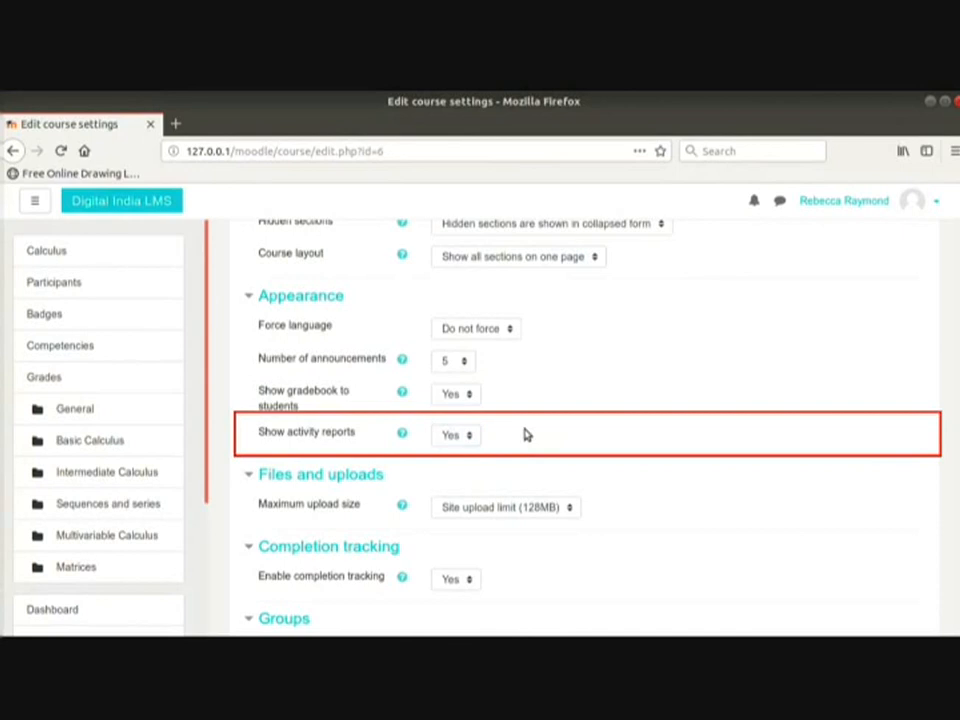
# Keep the maximum upload size at Site upload limit (128MB), then save the course settings and display the course.
pyautogui.scroll(-2, 526, 434)
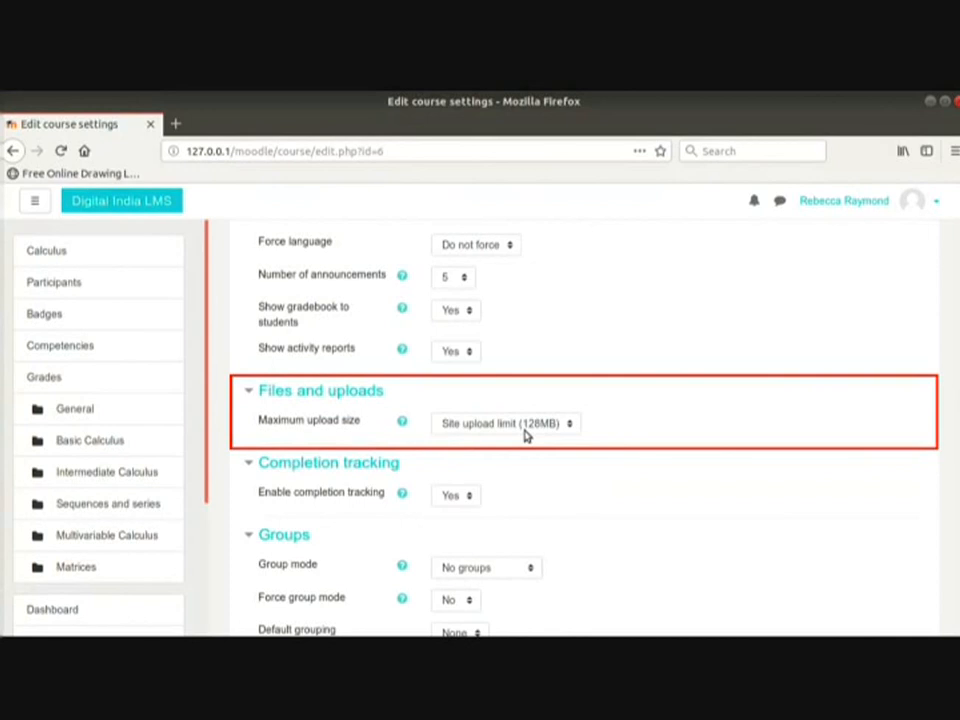
pyautogui.click(525, 428)
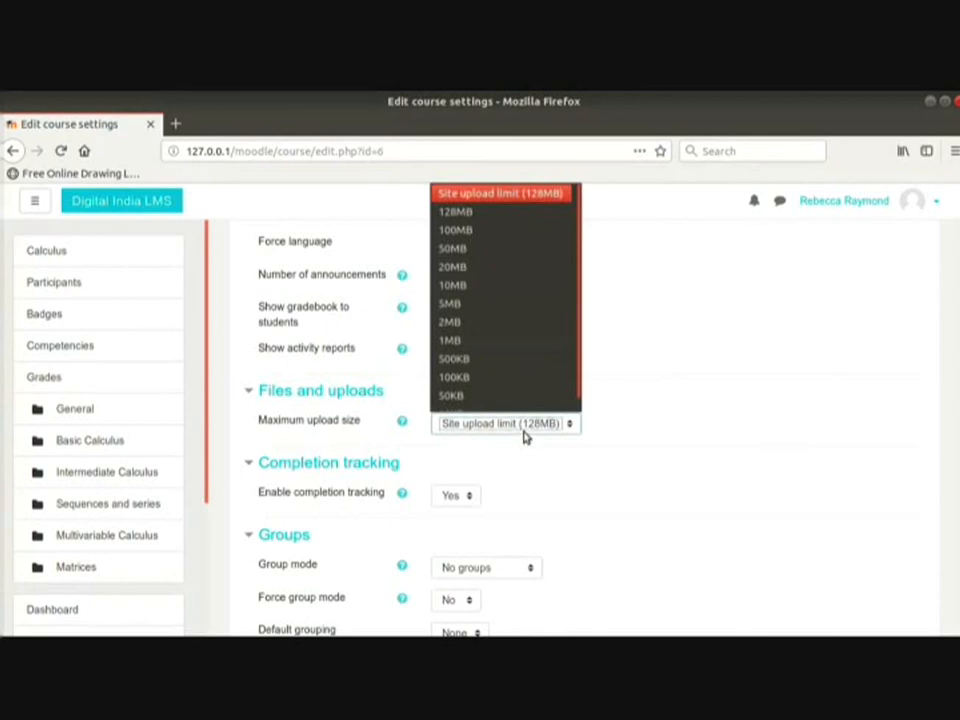
pyautogui.click(525, 428)
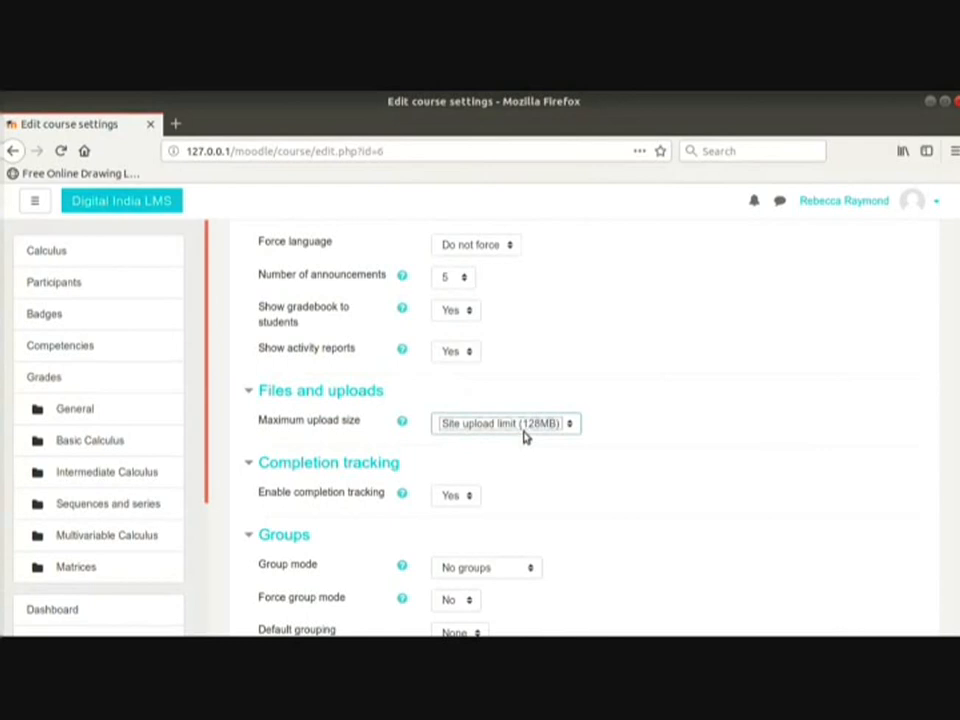
pyautogui.scroll(-2, 523, 439)
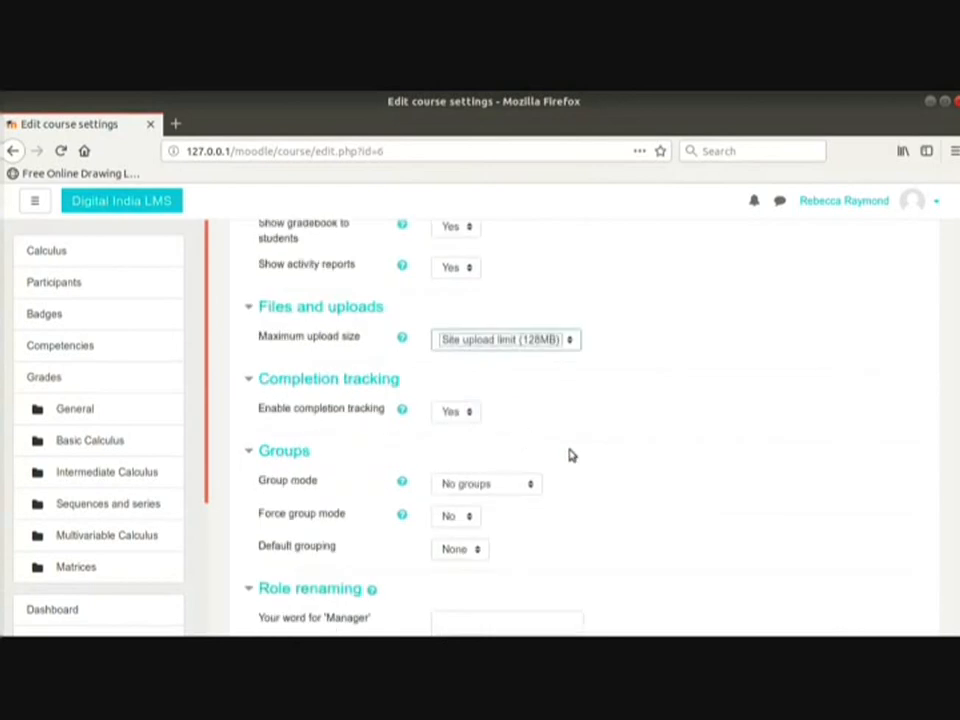
pyautogui.scroll(-10, 568, 455)
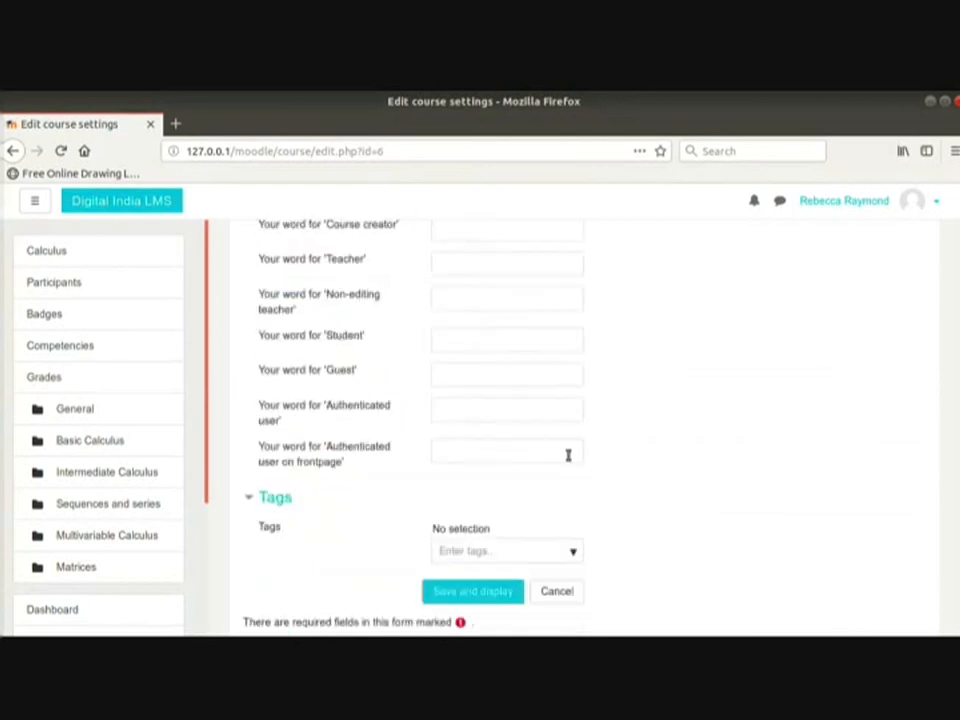
pyautogui.scroll(-1, 568, 455)
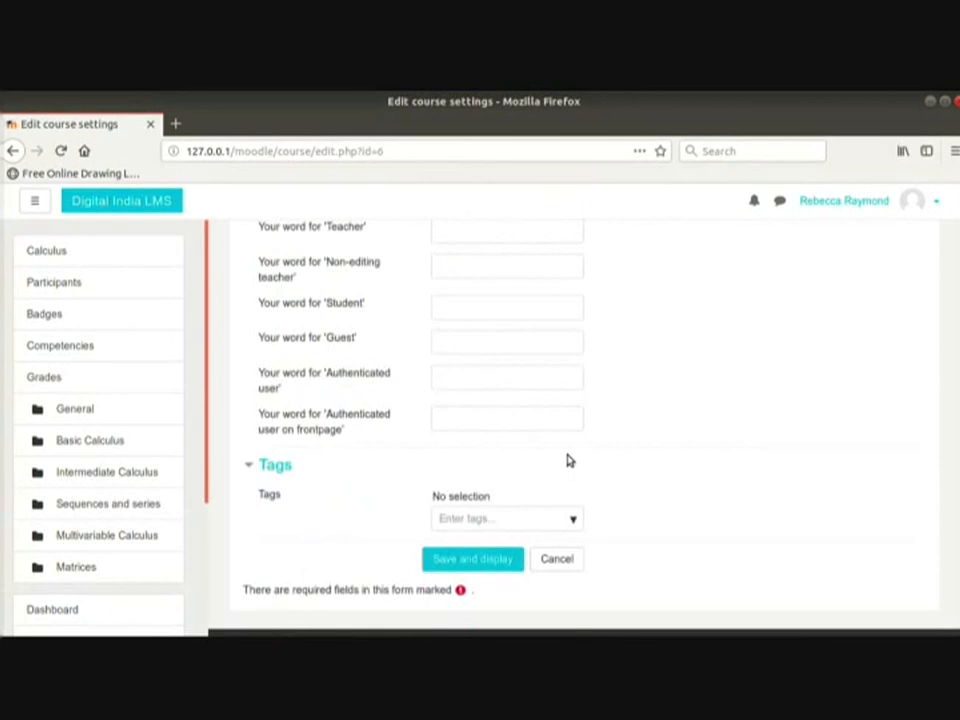
pyautogui.scroll(-3, 568, 459)
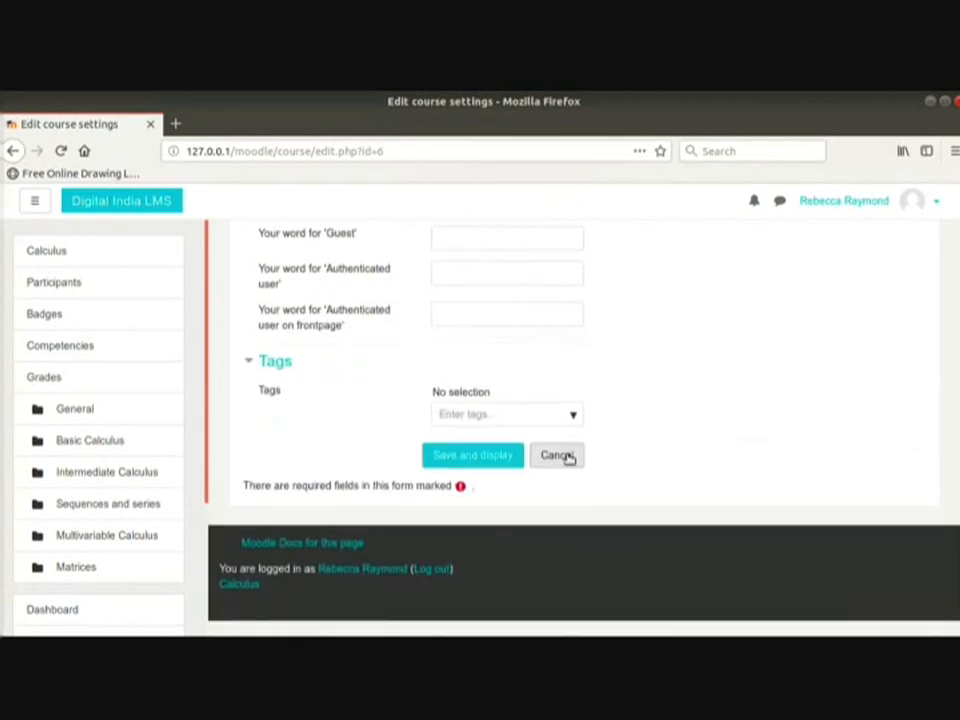
pyautogui.click(503, 459)
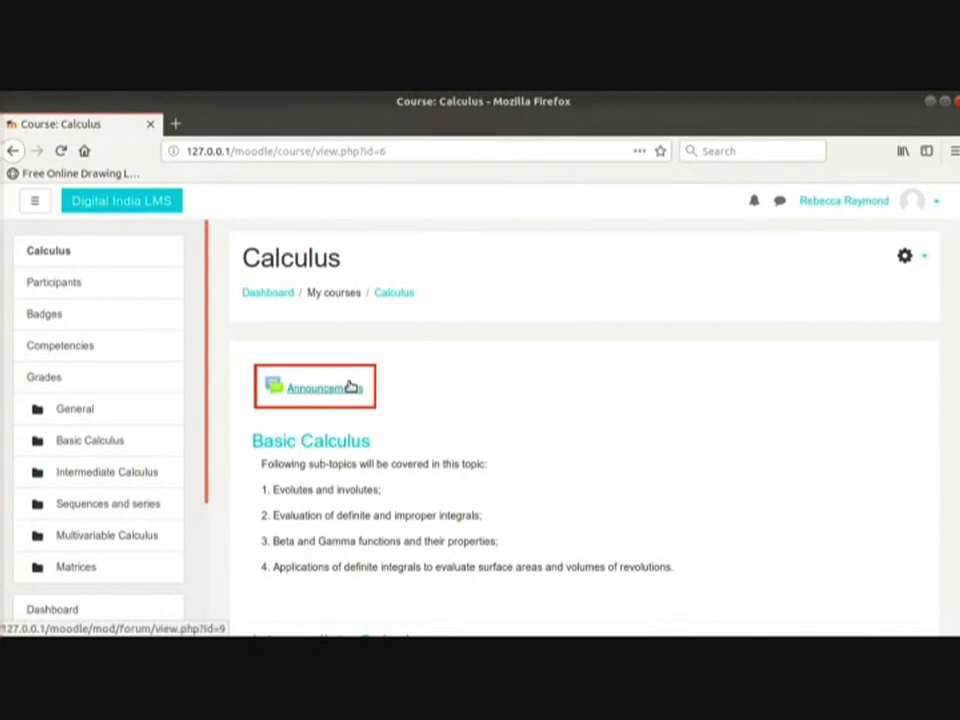
# Turn editing on for the Calculus course and open the settings of the Announcements forum.
pyautogui.click(906, 260)
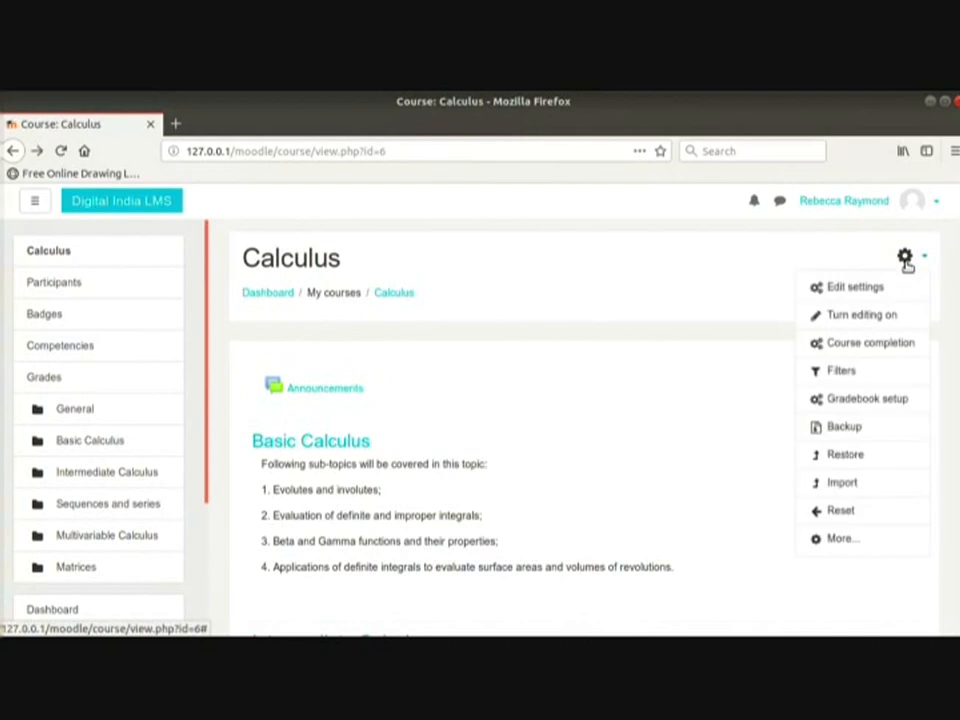
pyautogui.click(882, 316)
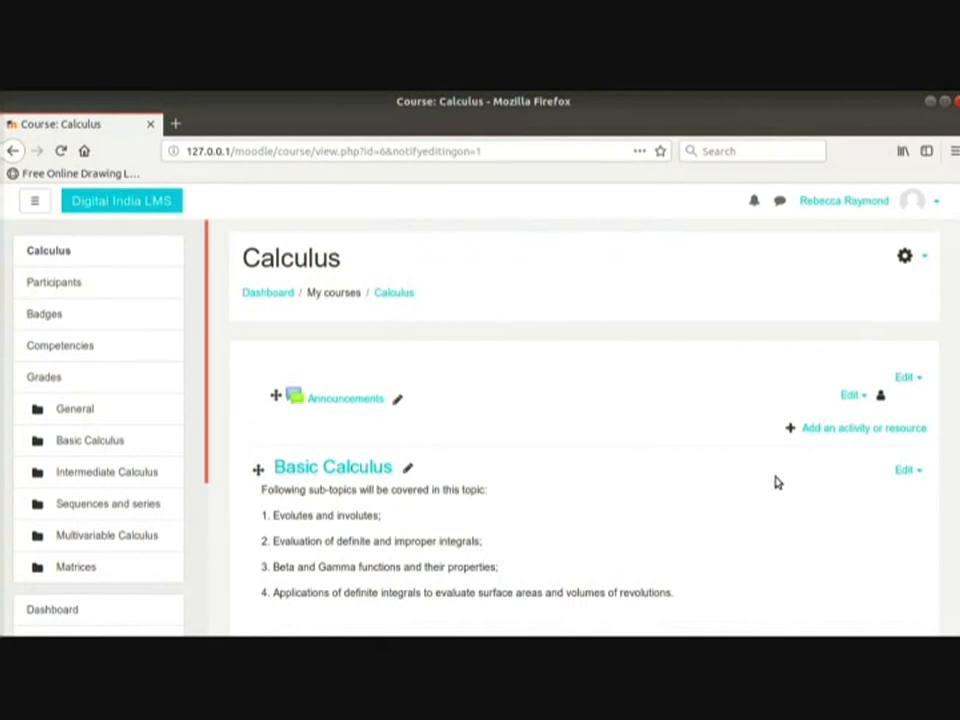
pyautogui.click(862, 397)
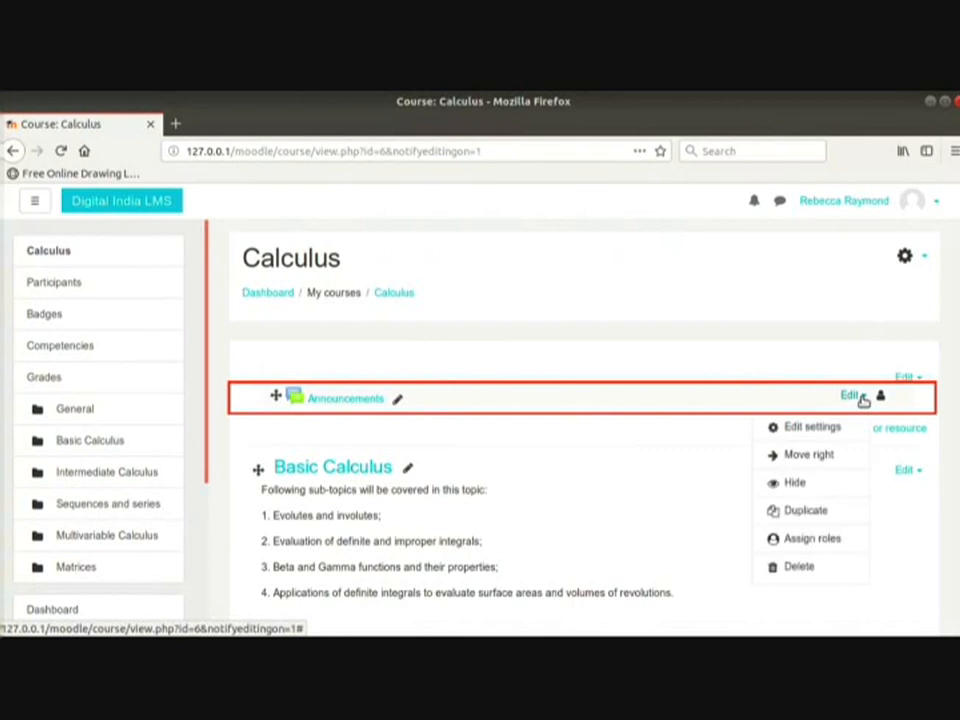
pyautogui.click(825, 431)
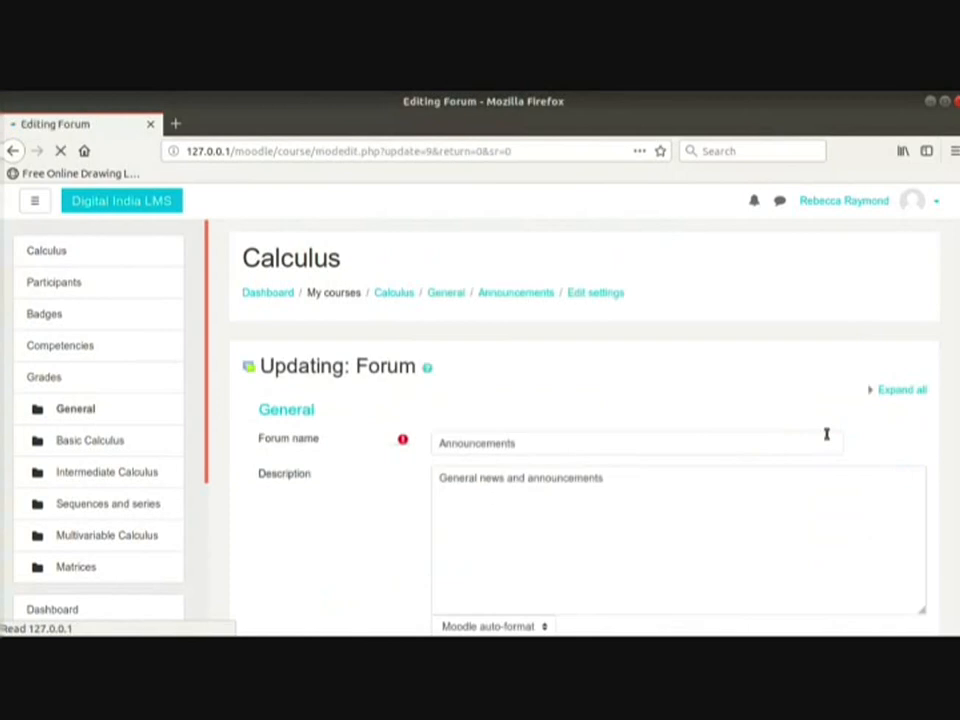
# Replace the forum description with "Please check the announcements regularly.".
pyautogui.click(692, 509)
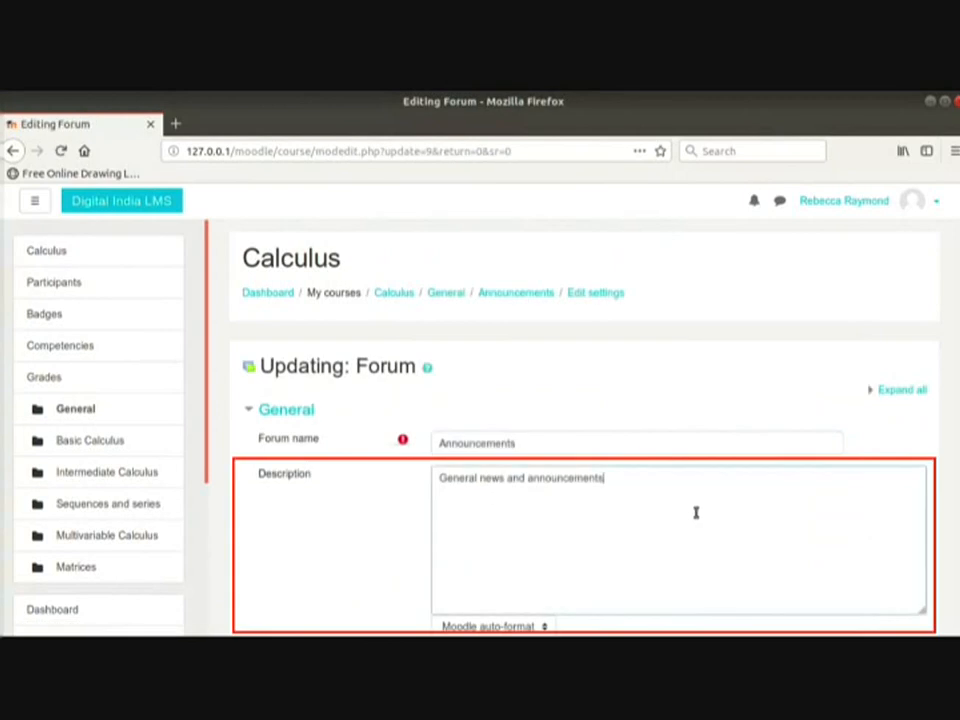
pyautogui.hotkey('ctrl', 'a')
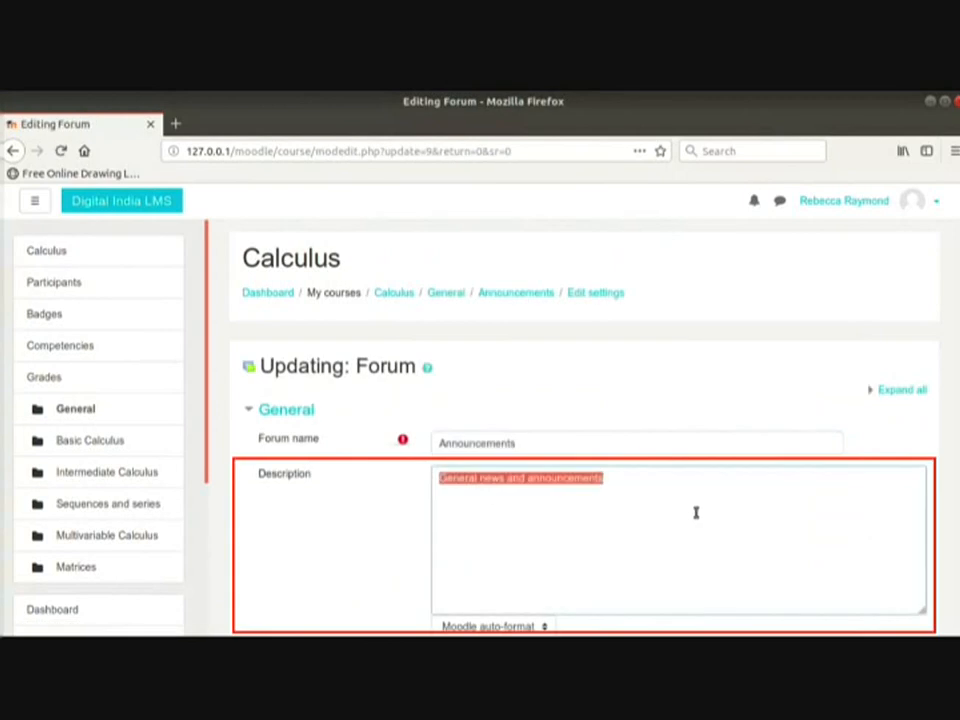
pyautogui.write('Please check the announcements regularly.')
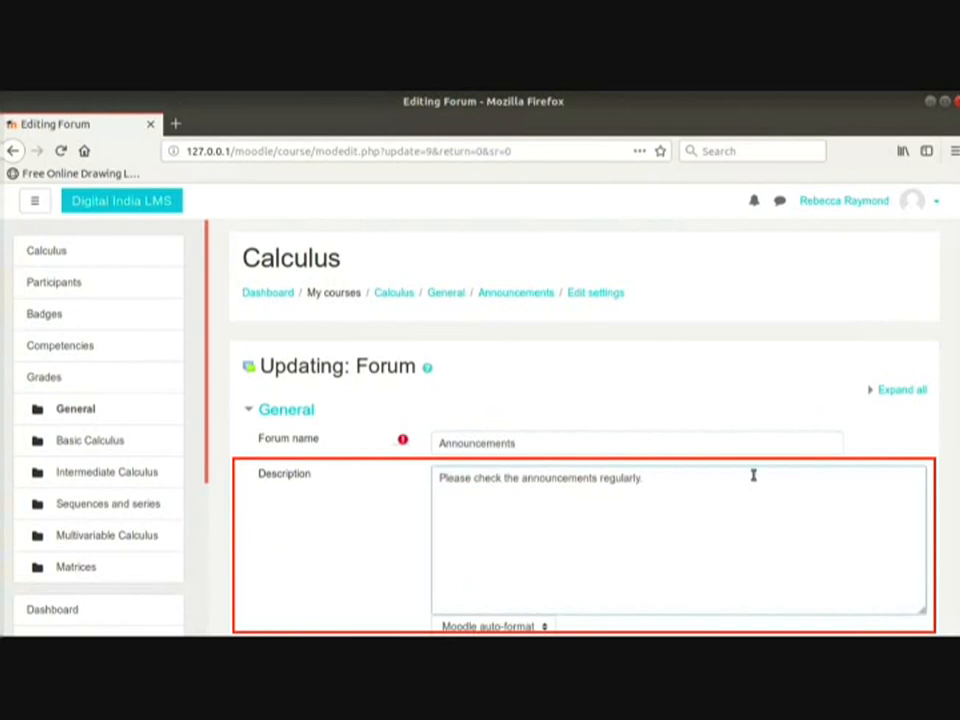
# Enable displaying the forum description on the course page, then save and return to the course.
pyautogui.scroll(-3, 753, 476)
pyautogui.click(436, 533)
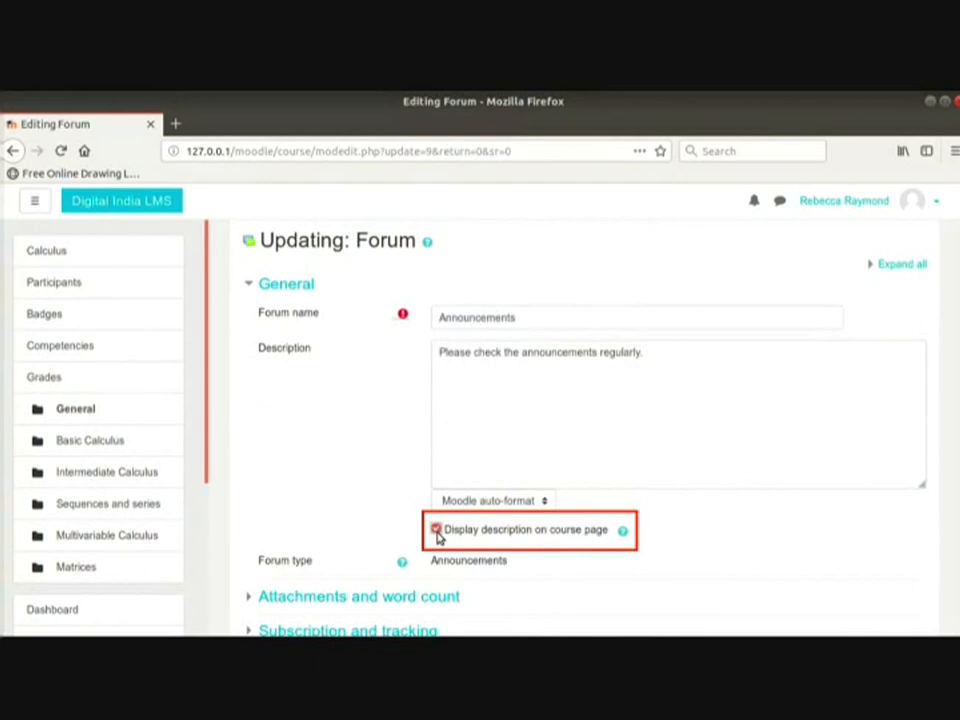
pyautogui.scroll(-5, 367, 486)
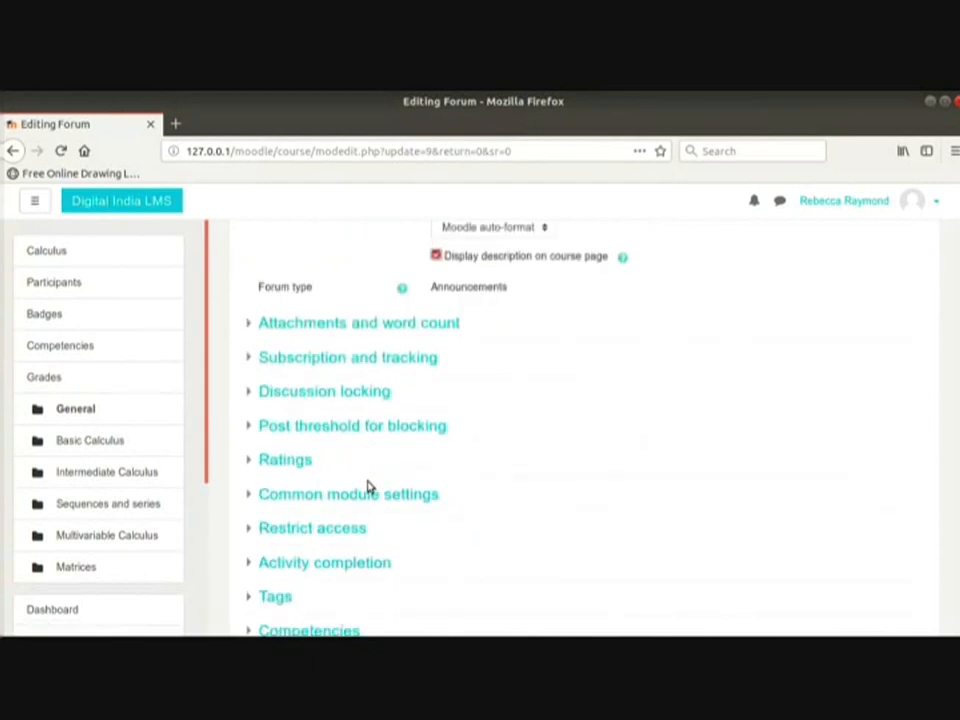
pyautogui.scroll(-4, 367, 486)
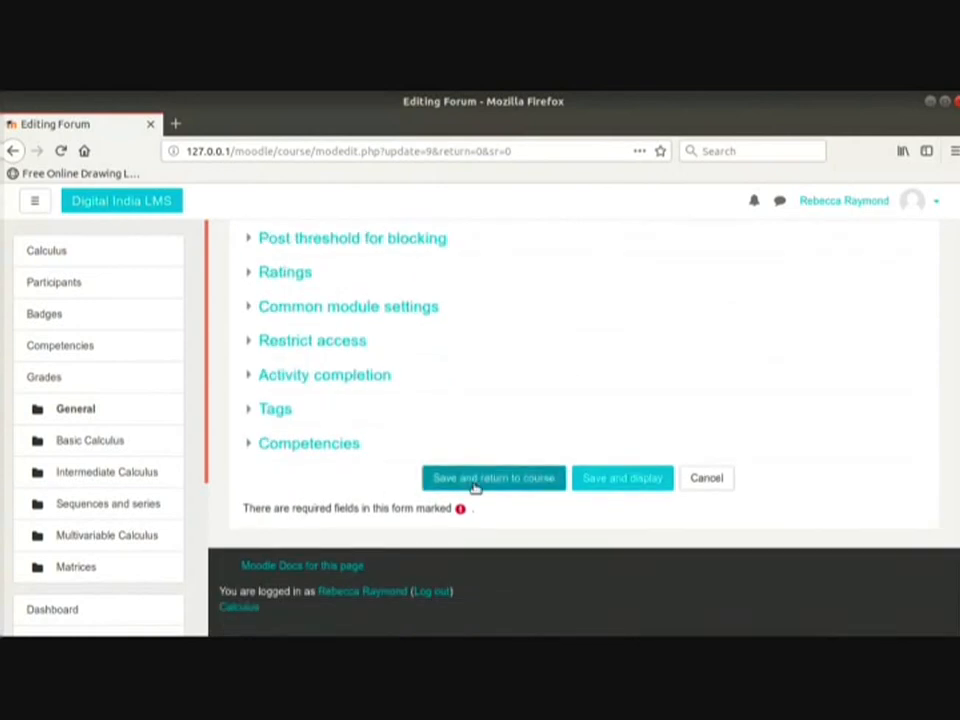
pyautogui.click(475, 485)
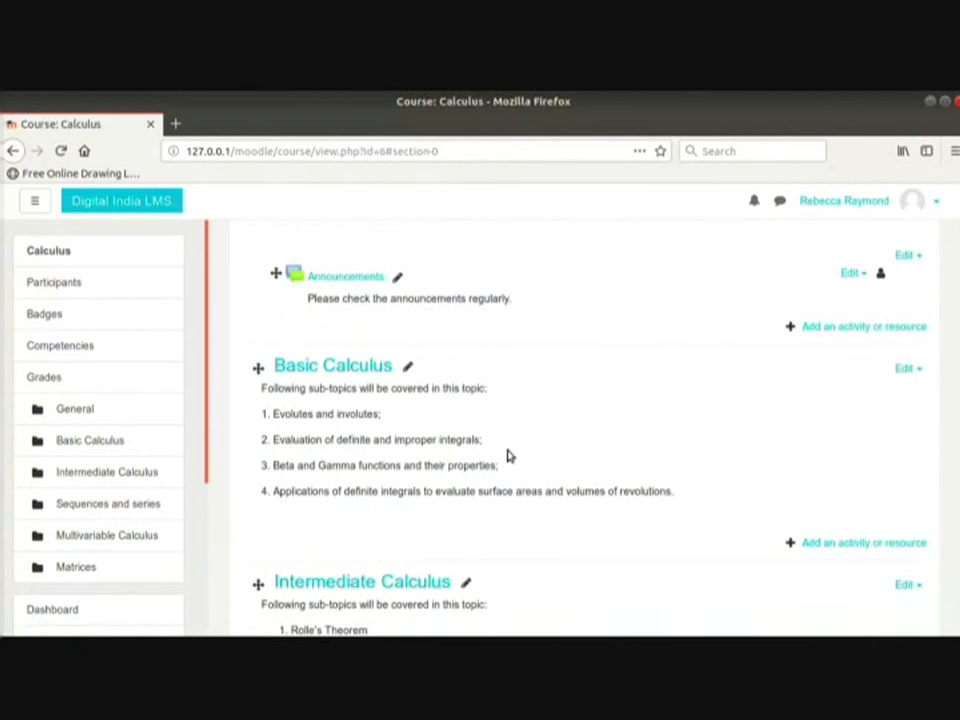
# Add an Announcements topic with subject "Minimum Requirements" and message "This course requires you to submit a minimum of 3 assignments and attempt 5 quizzes to pass.".
pyautogui.click(369, 280)
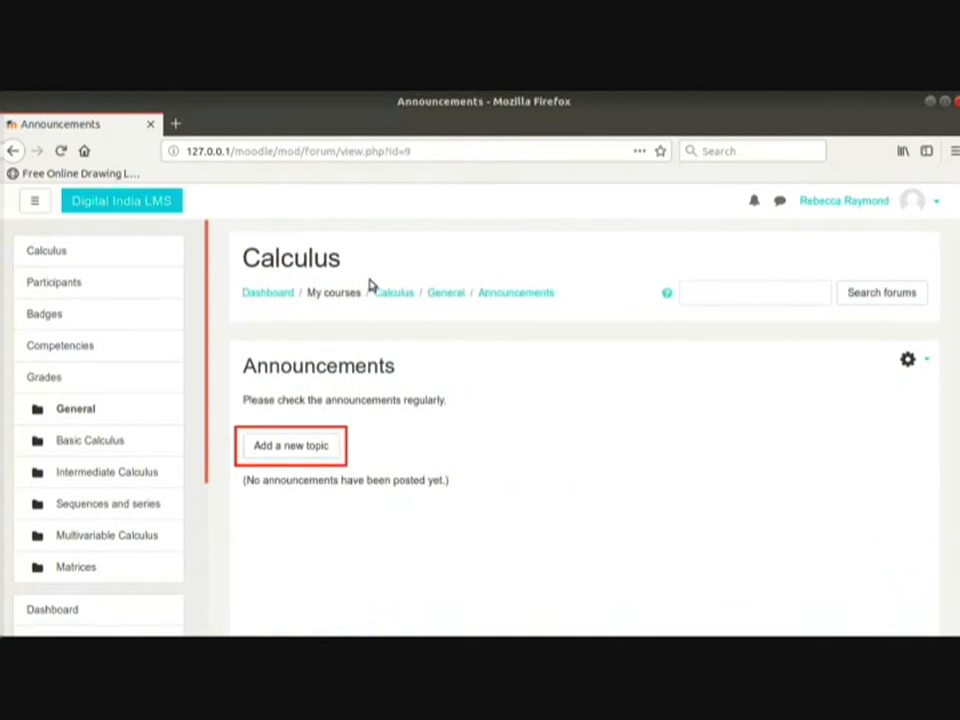
pyautogui.click(326, 453)
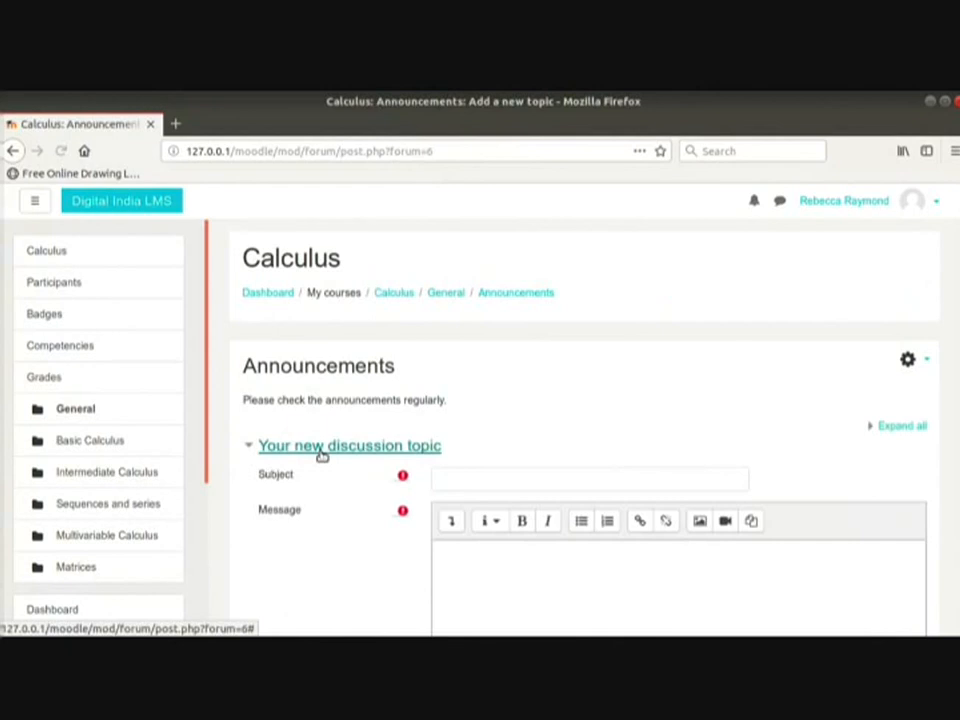
pyautogui.click(479, 482)
pyautogui.write('Minimum Requireen')
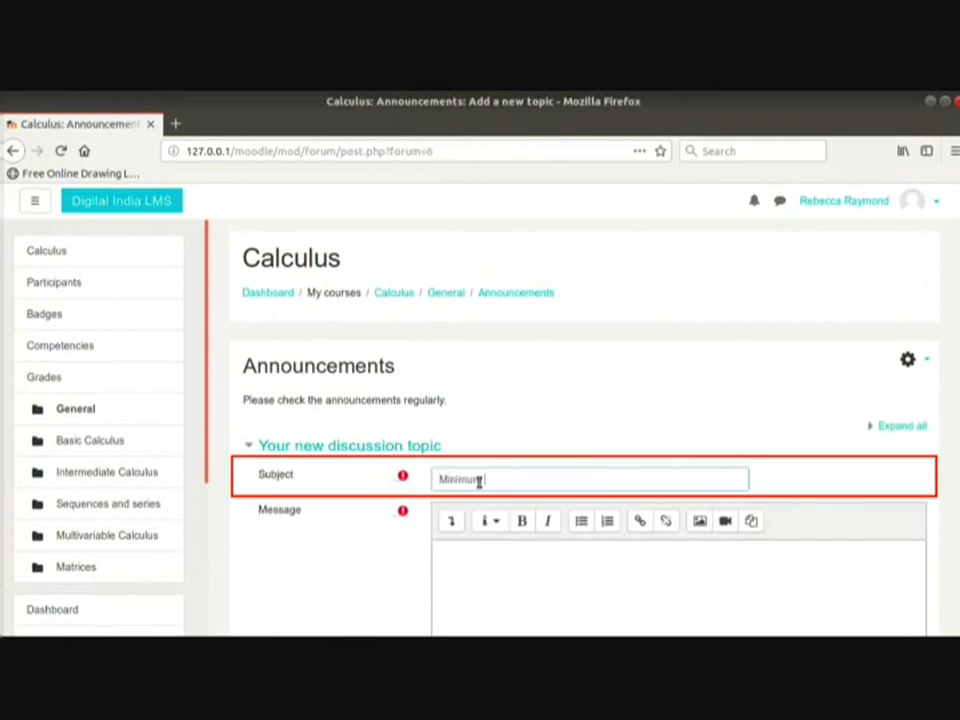
pyautogui.press('BackSpace')
pyautogui.press('BackSpace')
pyautogui.write('ments')
pyautogui.click(522, 589)
pyautogui.write('This course requires you to submit a minimum of 3 assignments and attempt 5 quizzes to pass.')
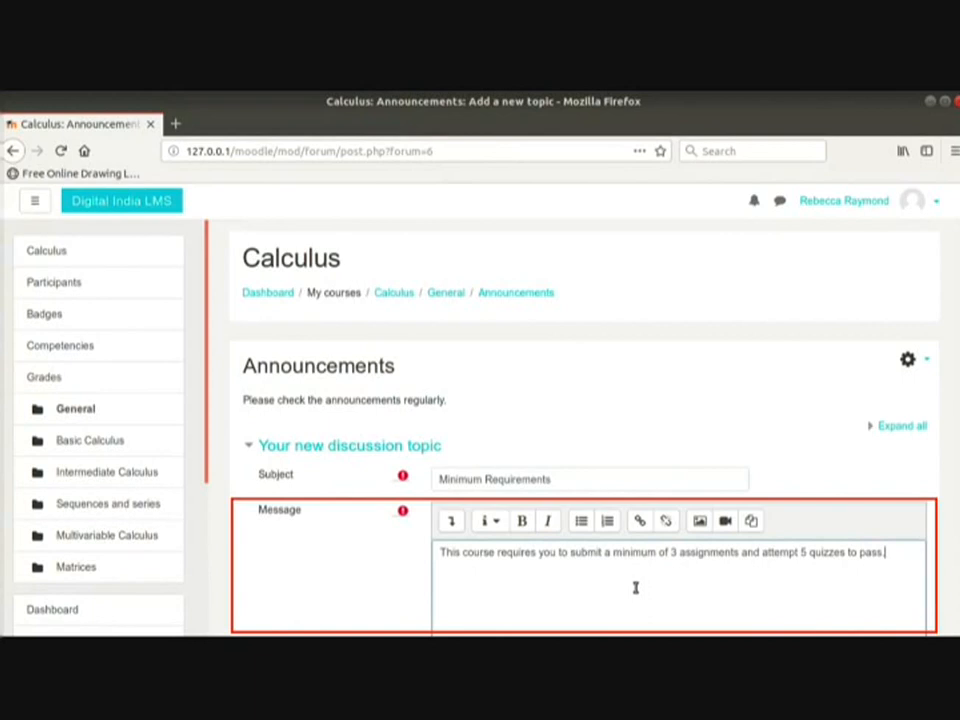
# Pin the announcement, enable sending forum post notifications with no editing-time delay, and expand the Display period settings.
pyautogui.scroll(-5, 635, 588)
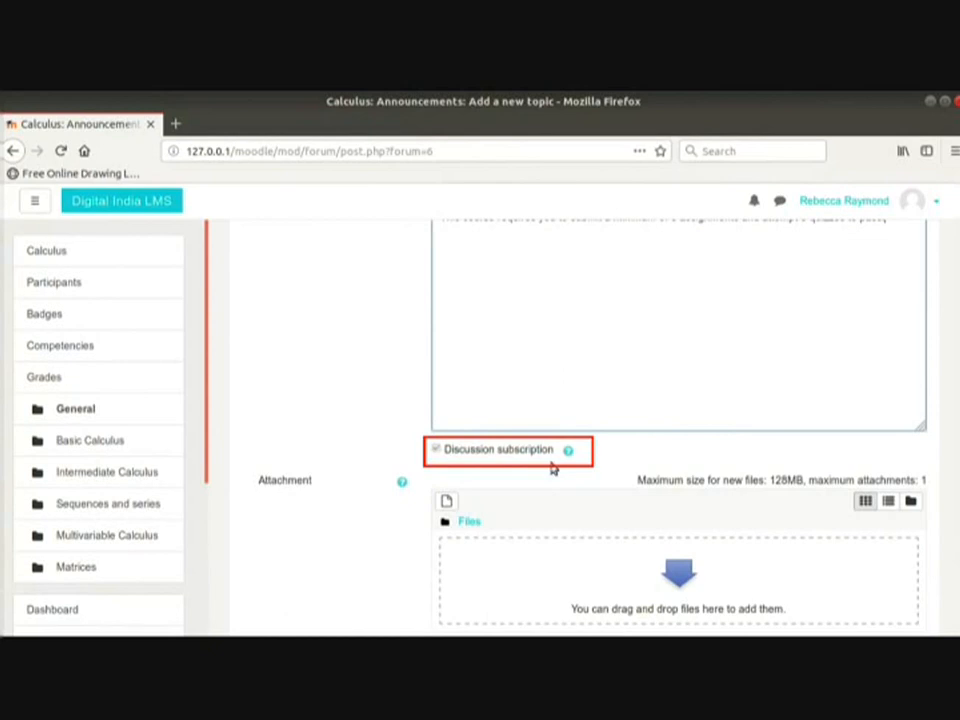
pyautogui.scroll(-2, 311, 391)
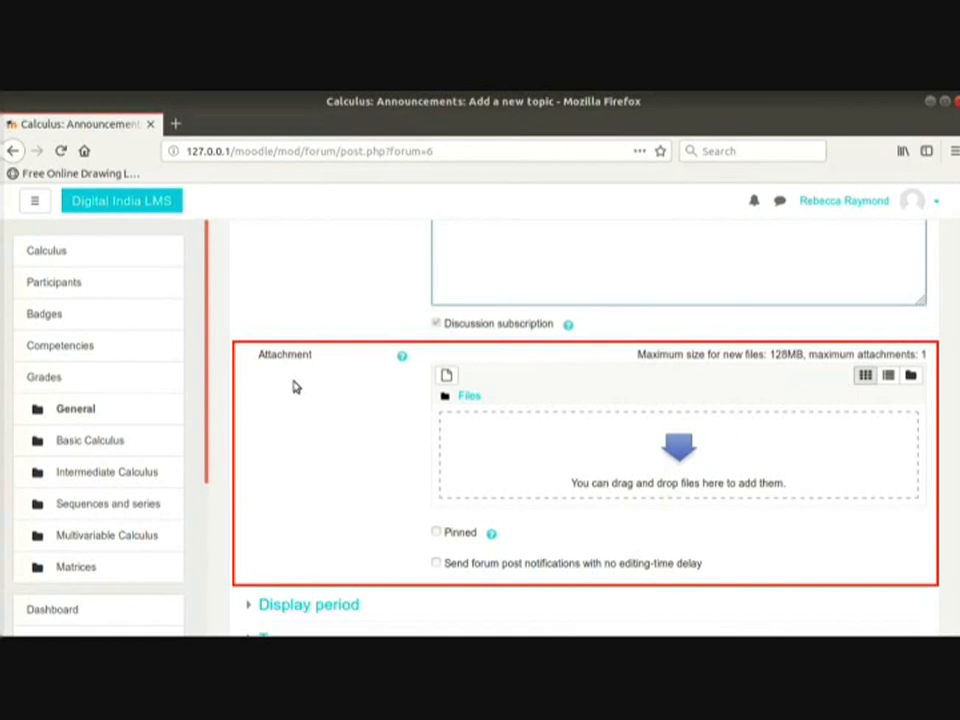
pyautogui.scroll(-3, 294, 386)
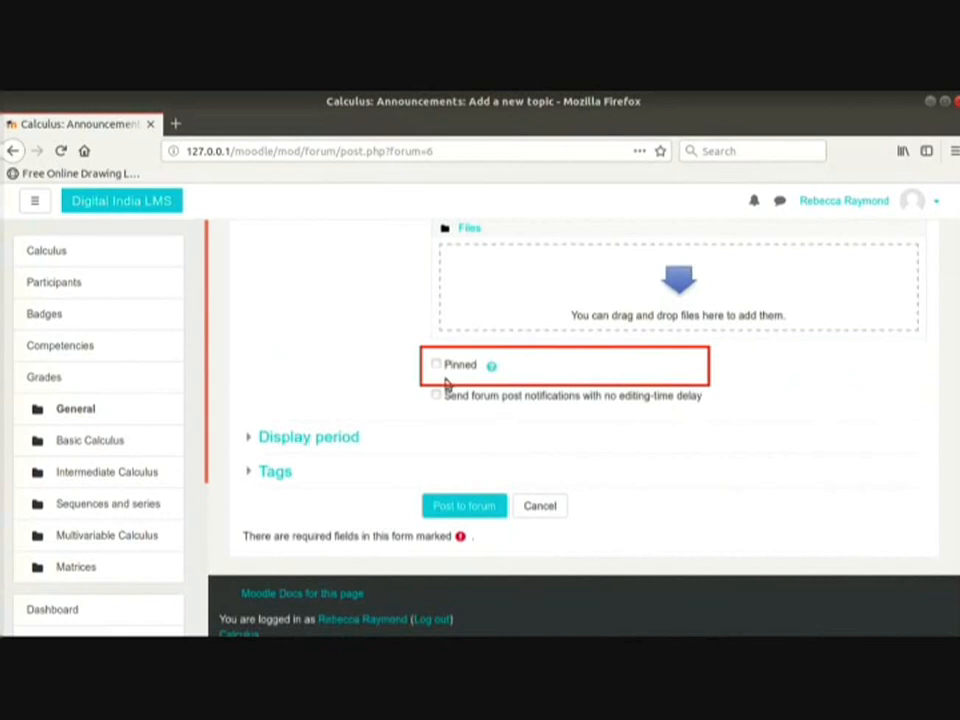
pyautogui.click(437, 368)
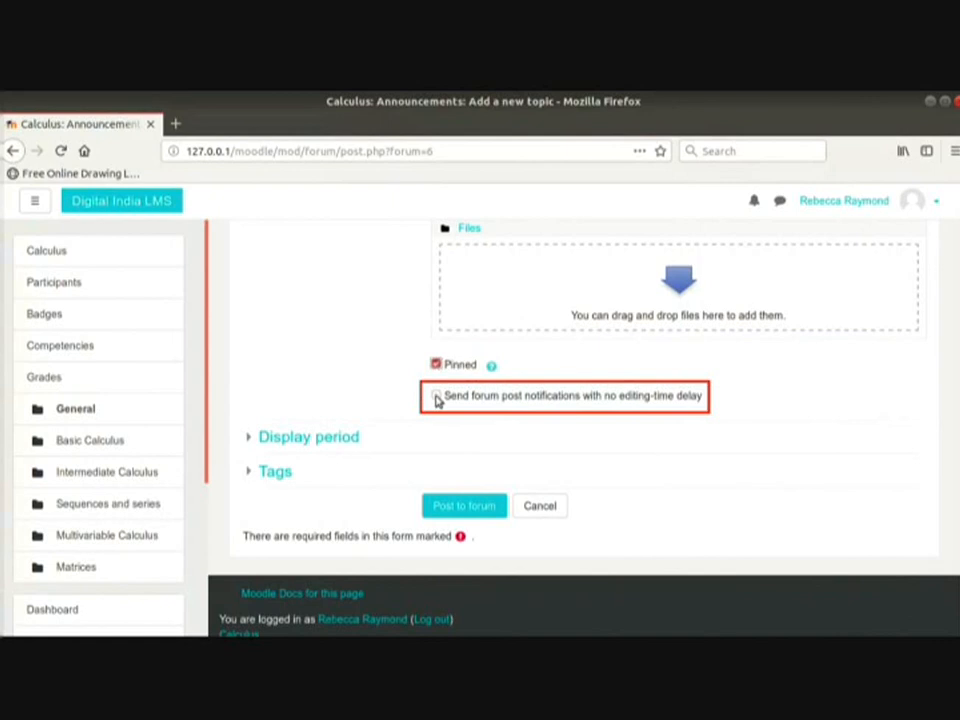
pyautogui.click(436, 397)
pyautogui.scroll(-1, 364, 369)
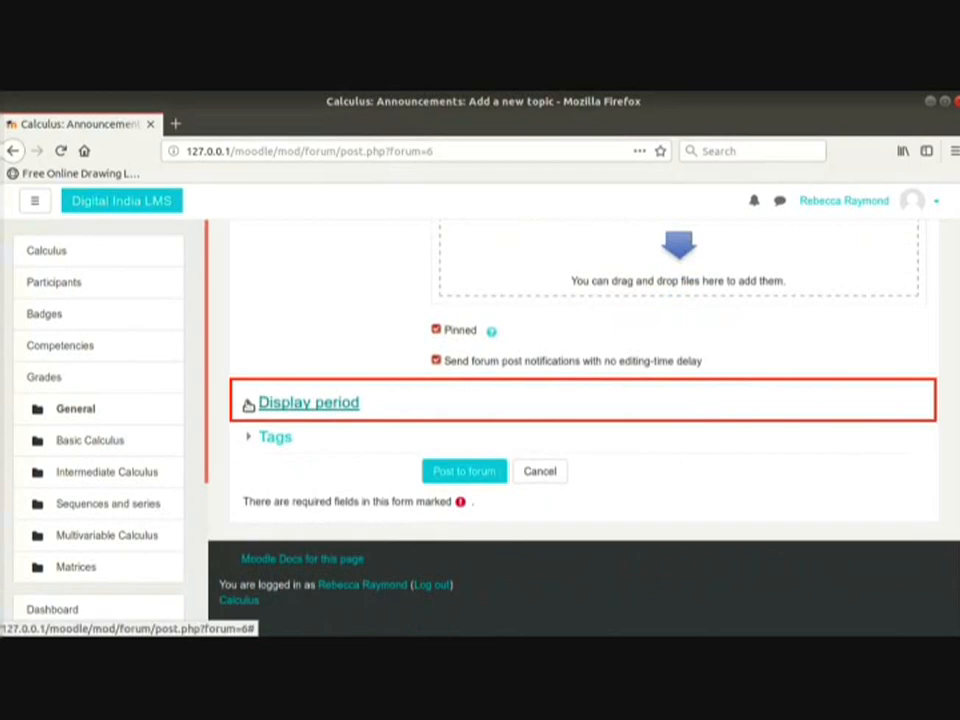
pyautogui.click(258, 401)
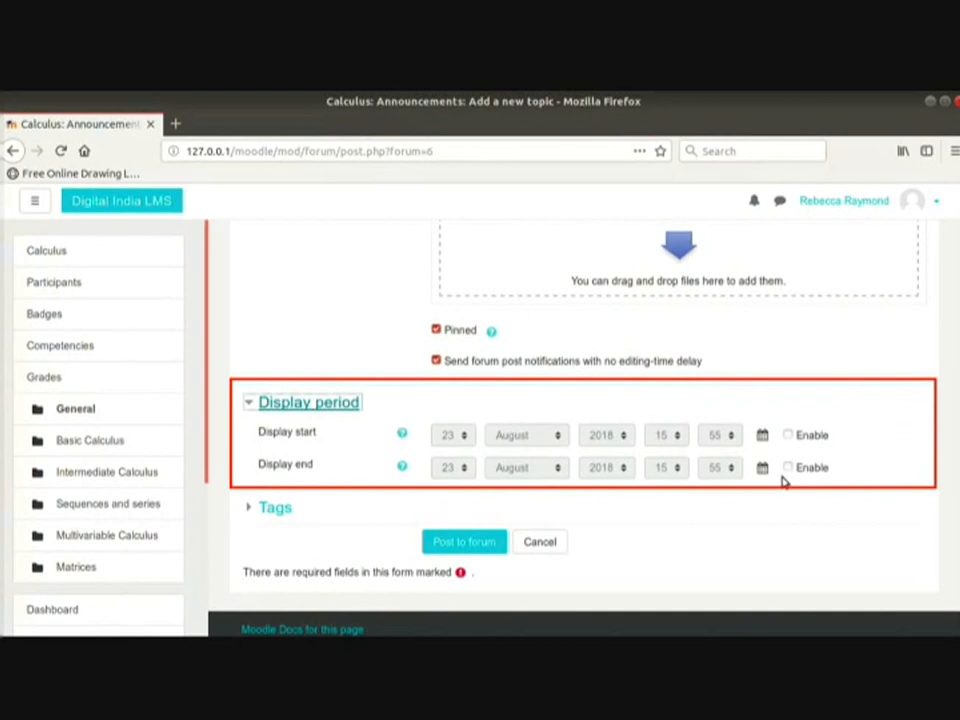
# Post the Minimum Requirements announcement to the forum and return to the Calculus course page.
pyautogui.scroll(-2, 784, 482)
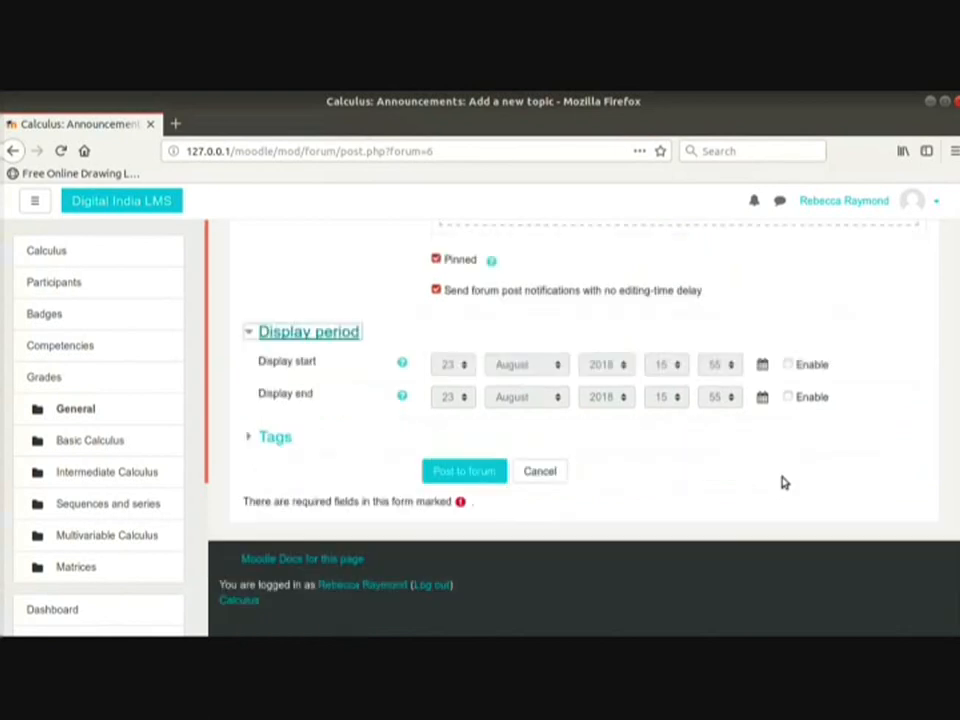
pyautogui.click(478, 476)
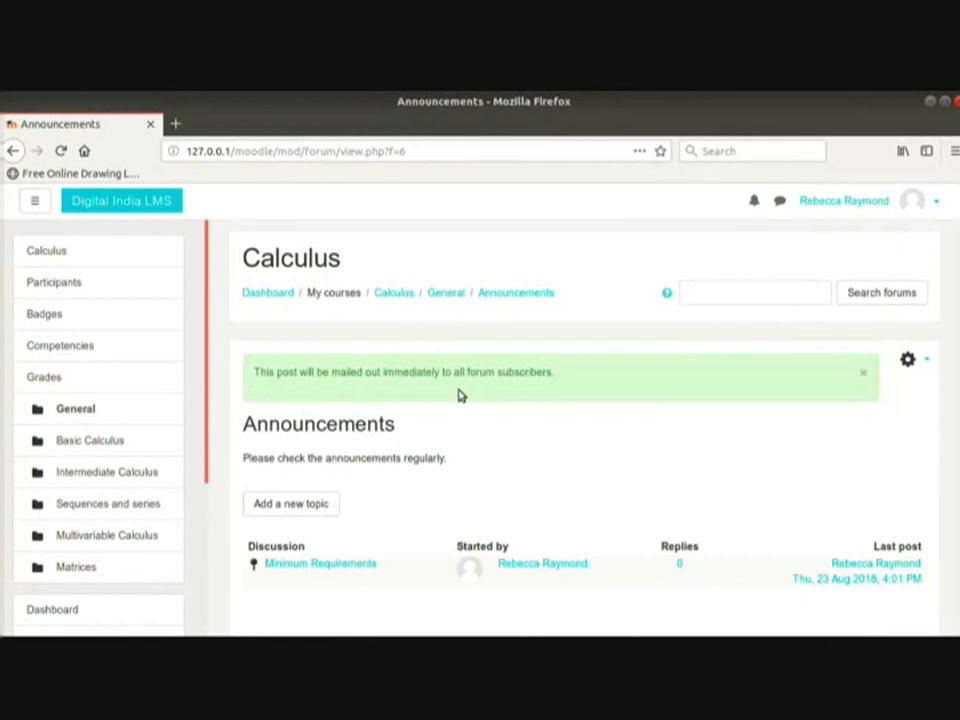
pyautogui.click(401, 298)
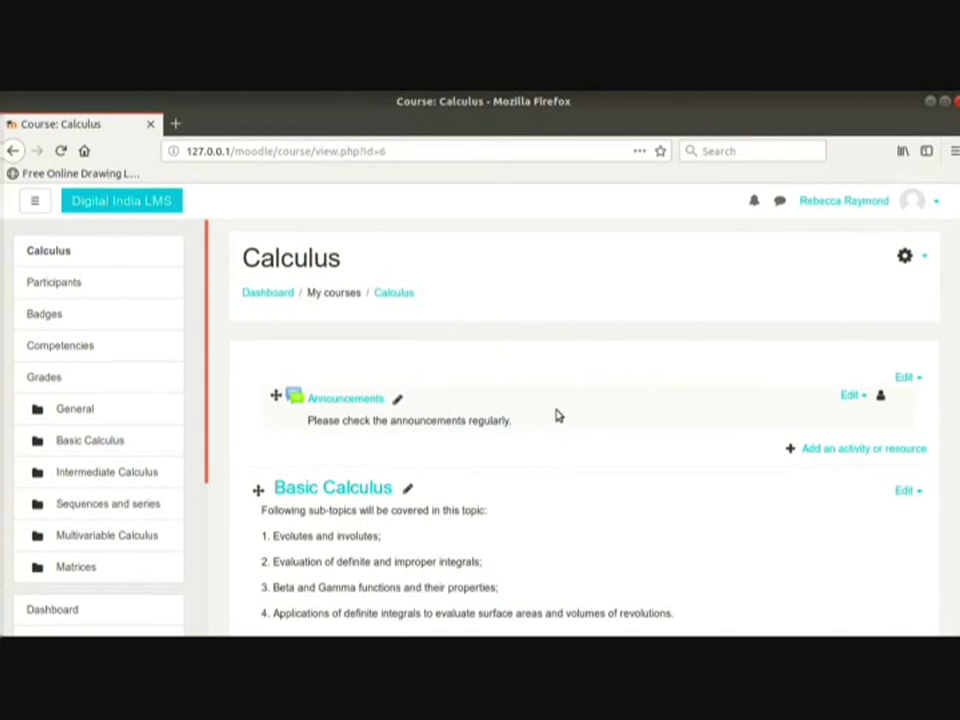
# Add a new Page resource to the general section above Basic Calculus.
pyautogui.click(818, 449)
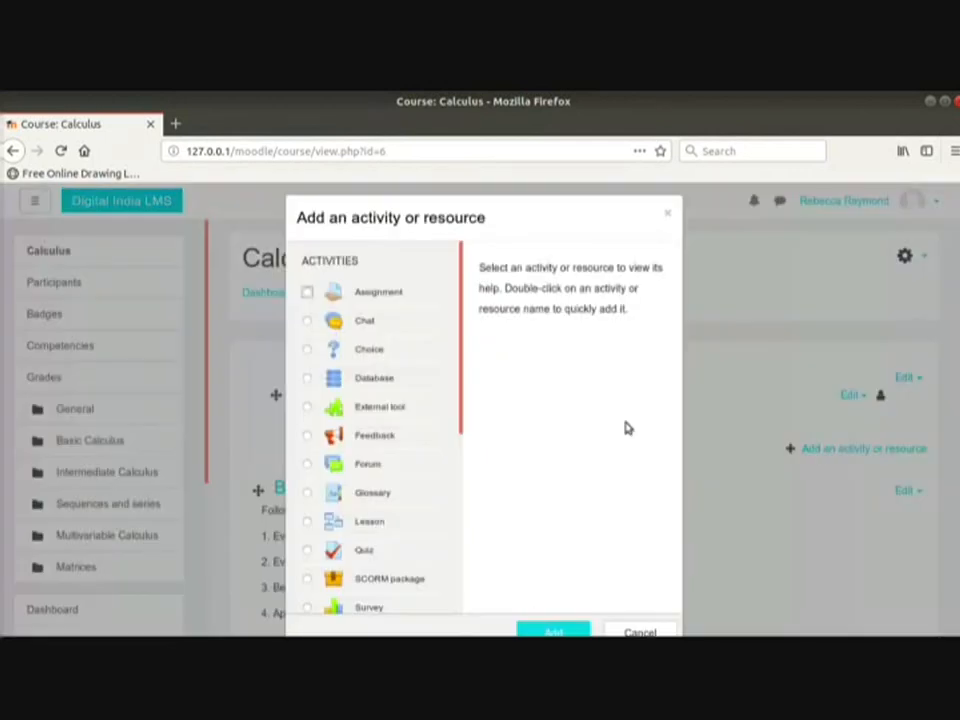
pyautogui.scroll(-5, 403, 401)
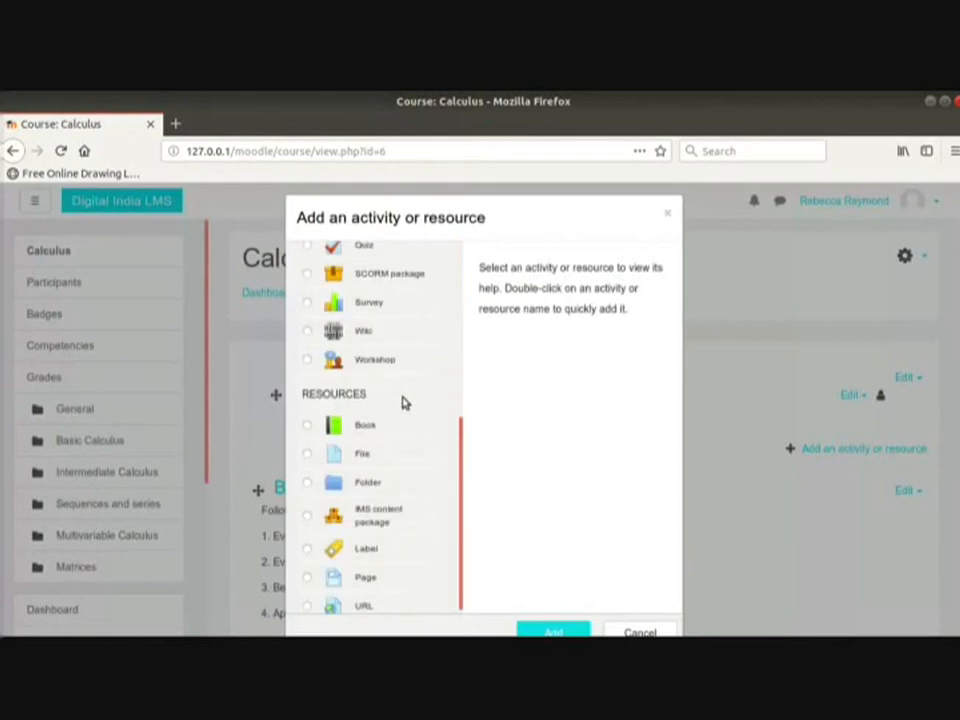
pyautogui.click(365, 569)
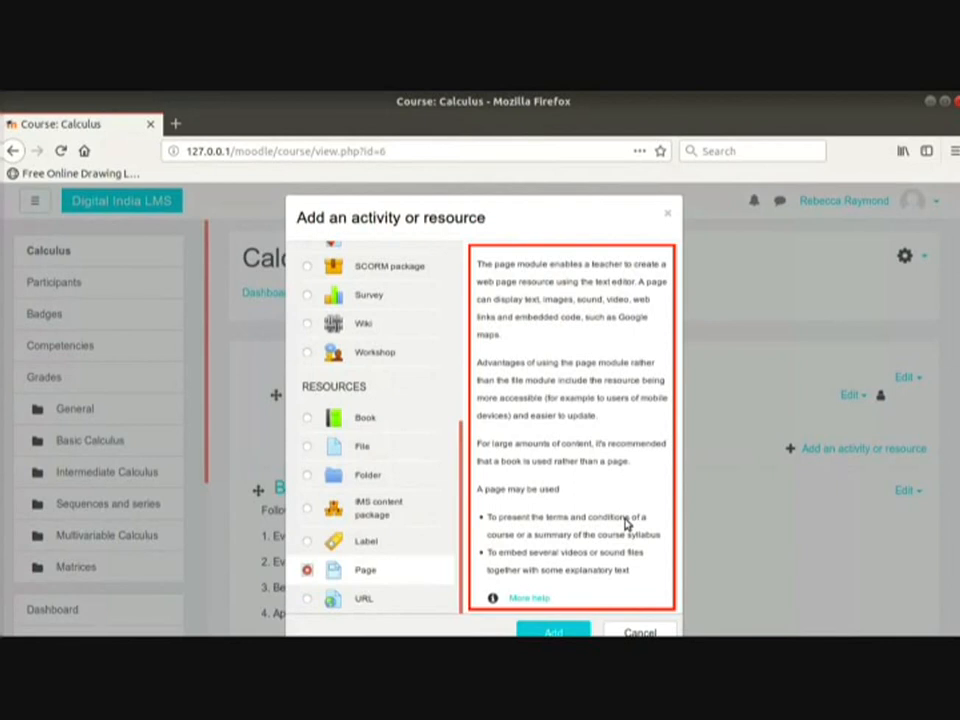
pyautogui.scroll(-2, 626, 583)
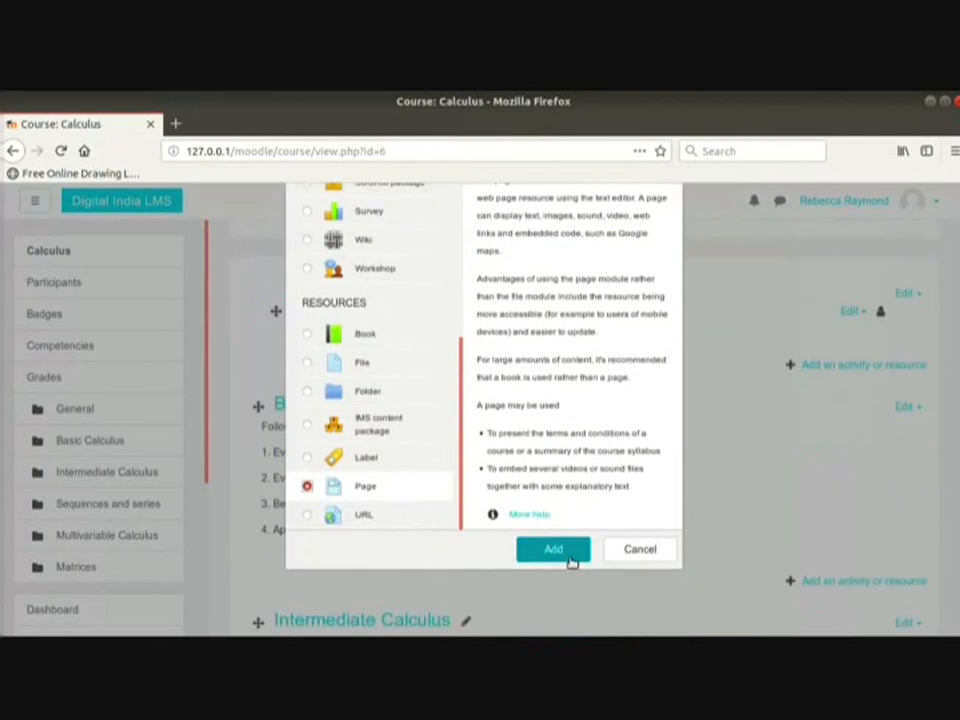
pyautogui.click(569, 555)
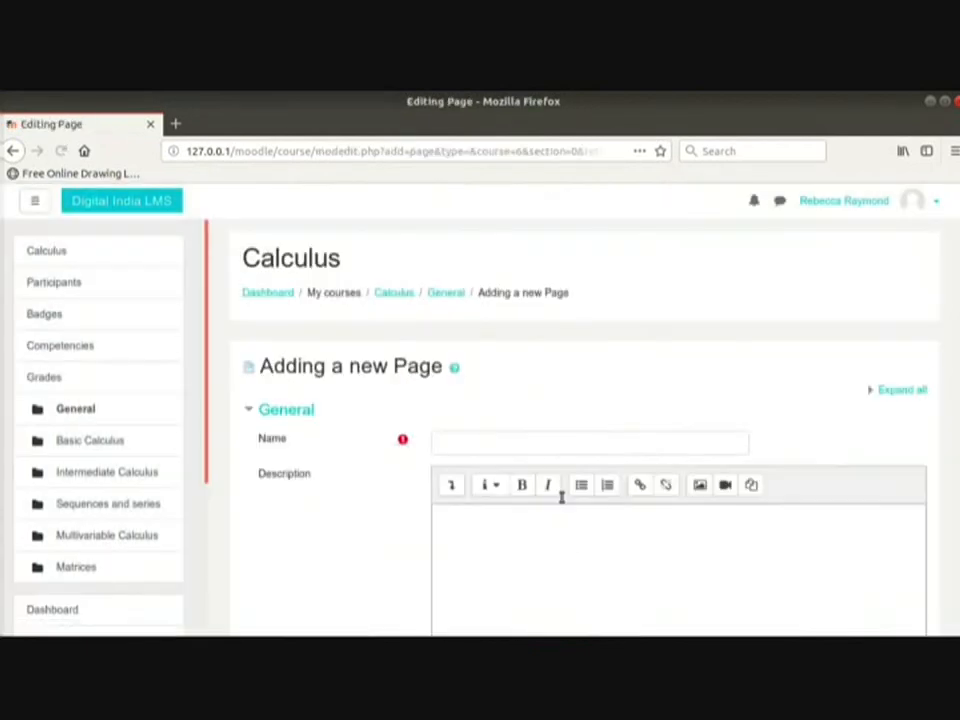
# Name the new page "Detailed Syllabus" and leave its description empty.
pyautogui.click(567, 445)
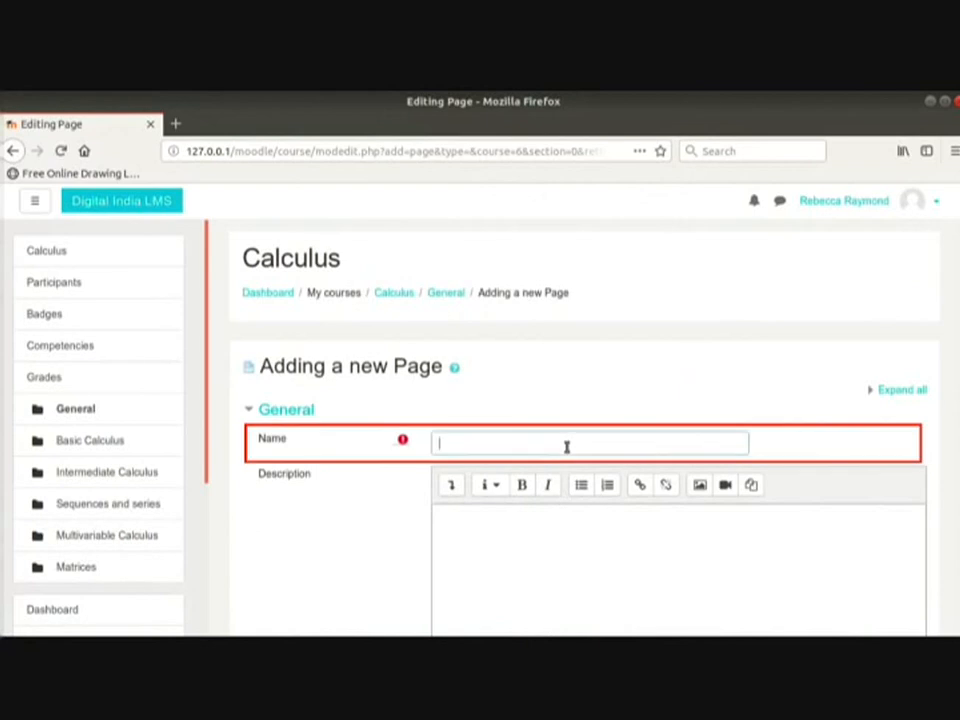
pyautogui.write('Detailed Syllabus')
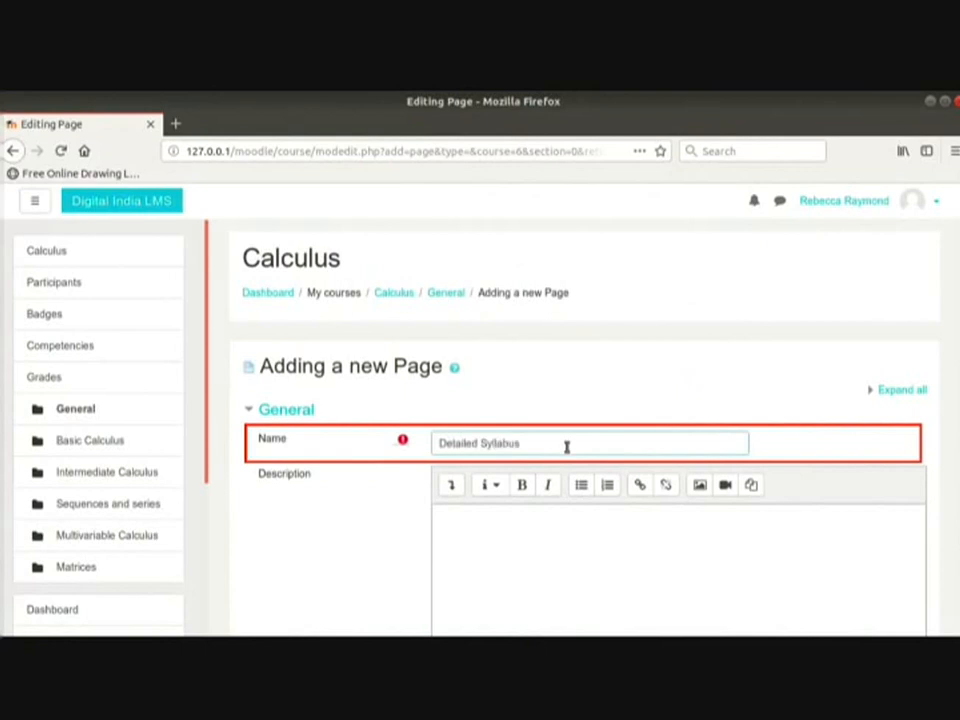
pyautogui.click(652, 566)
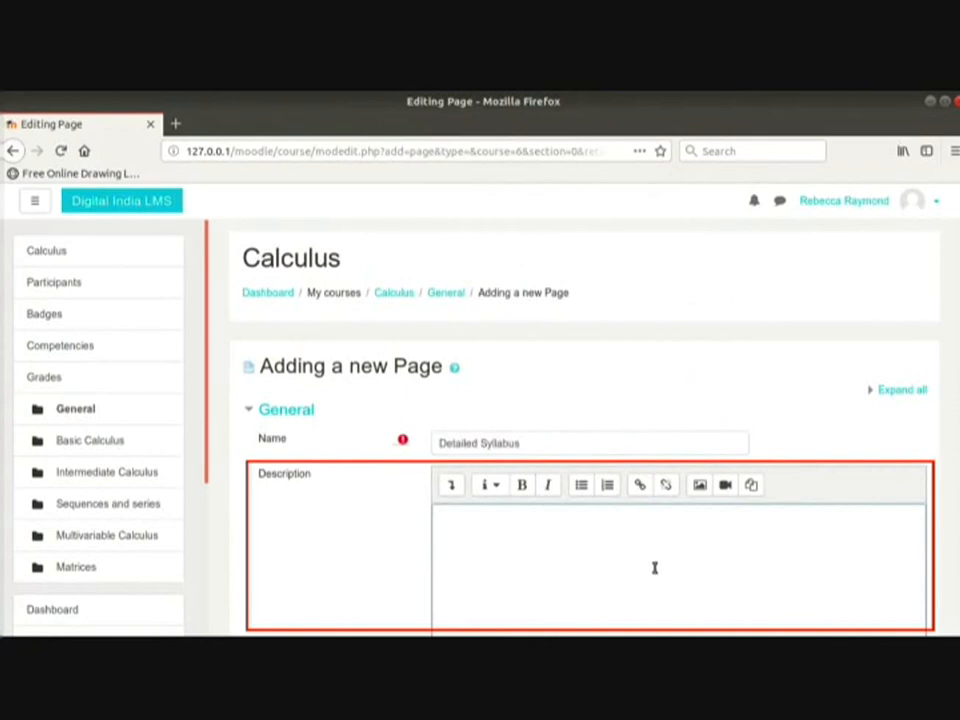
# Paste the copied "Detailed contents" syllabus for Topics 1 to 5 into the page content, then save and return to the course.
pyautogui.scroll(-5, 655, 570)
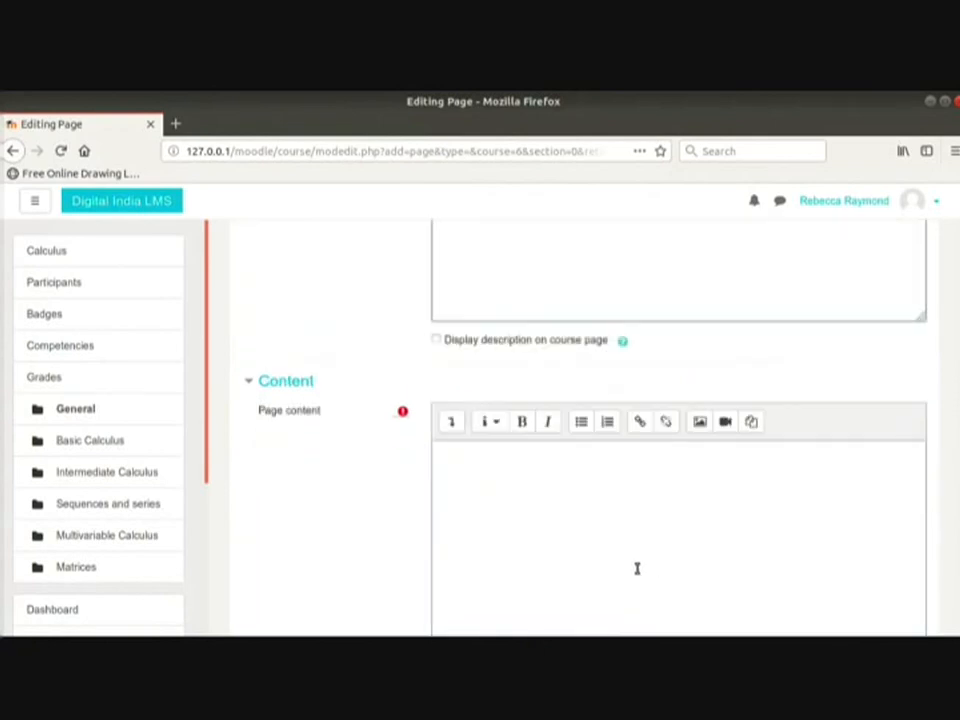
pyautogui.click(618, 554)
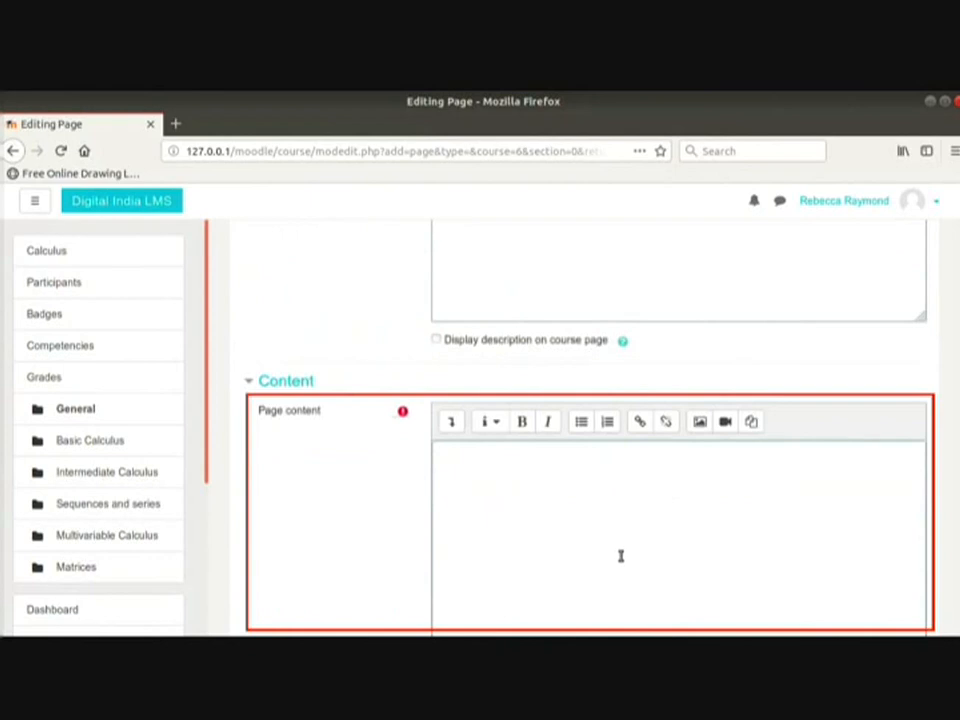
pyautogui.hotkey('ctrl', 'v')
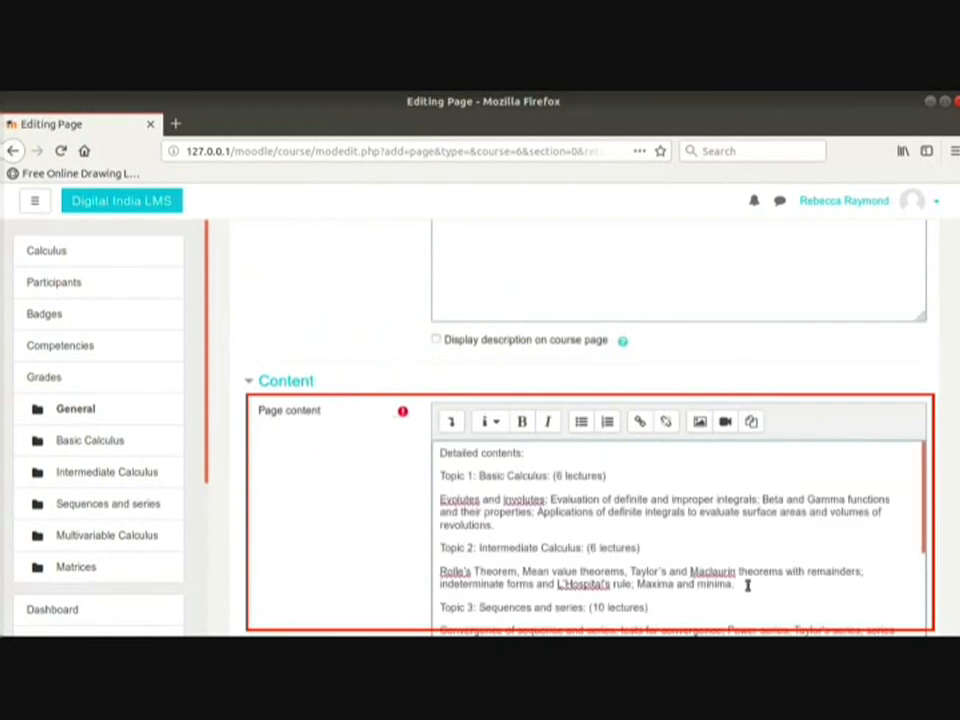
pyautogui.scroll(-2, 748, 585)
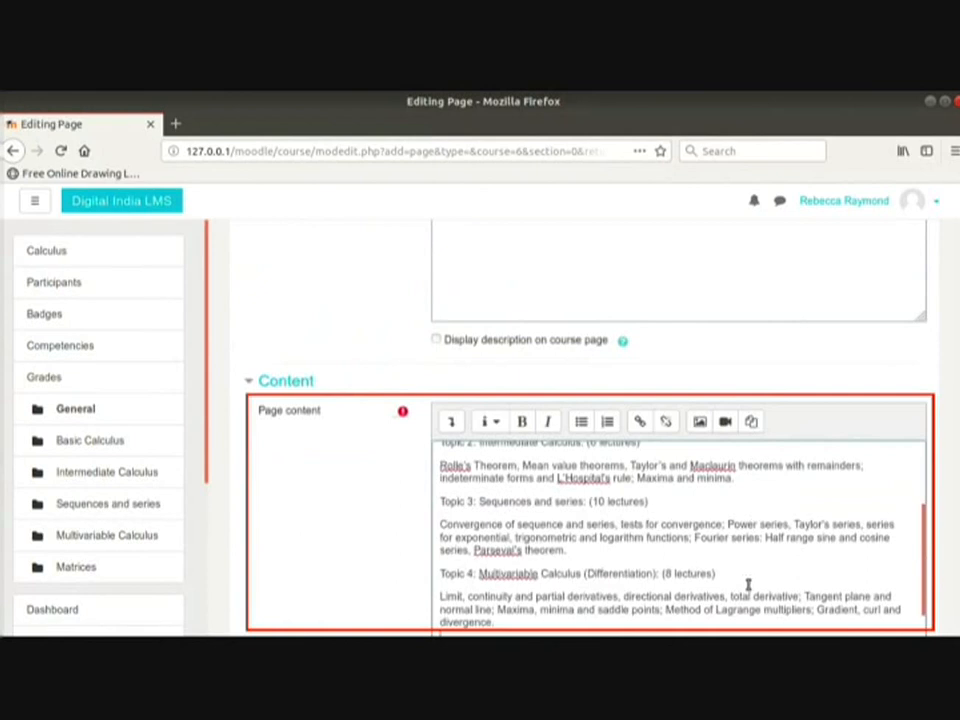
pyautogui.scroll(-3, 926, 459)
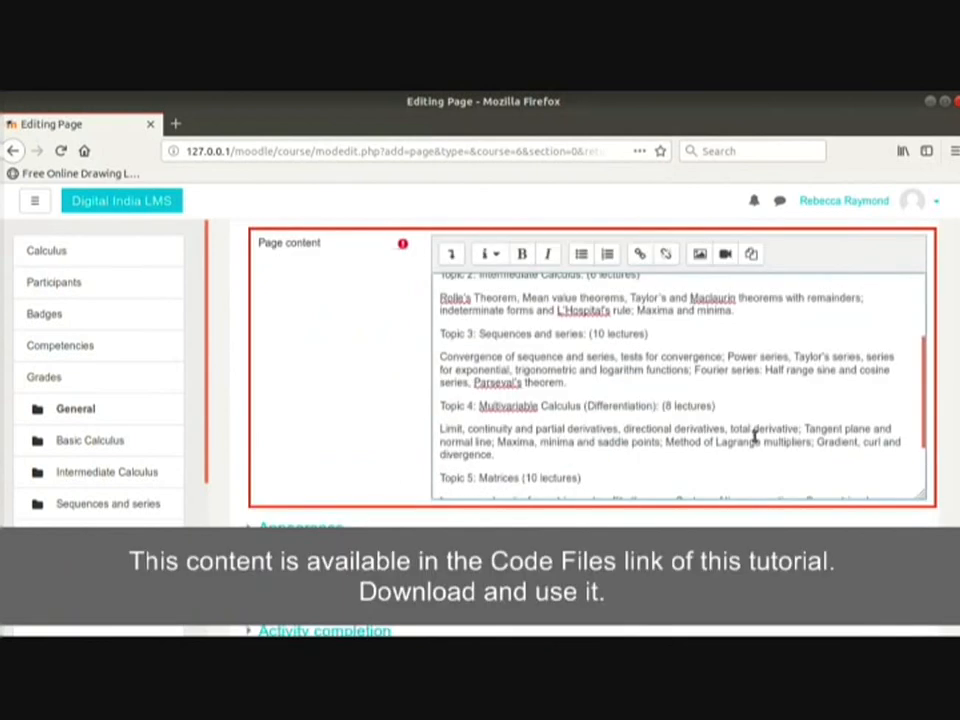
pyautogui.scroll(-1, 755, 435)
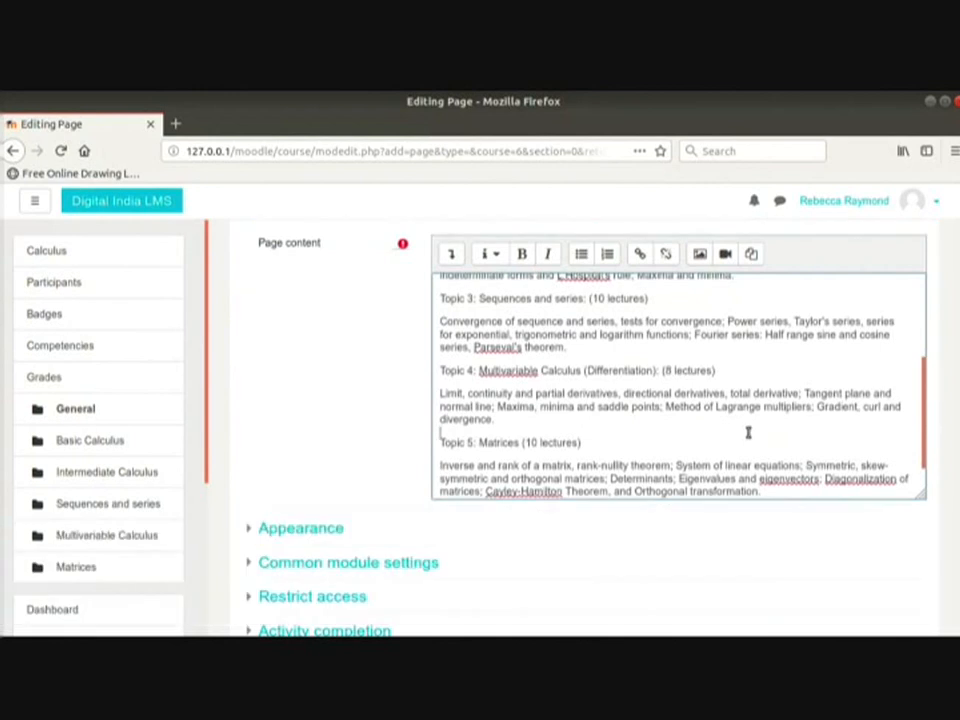
pyautogui.scroll(-2, 748, 433)
pyautogui.scroll(-5, 718, 551)
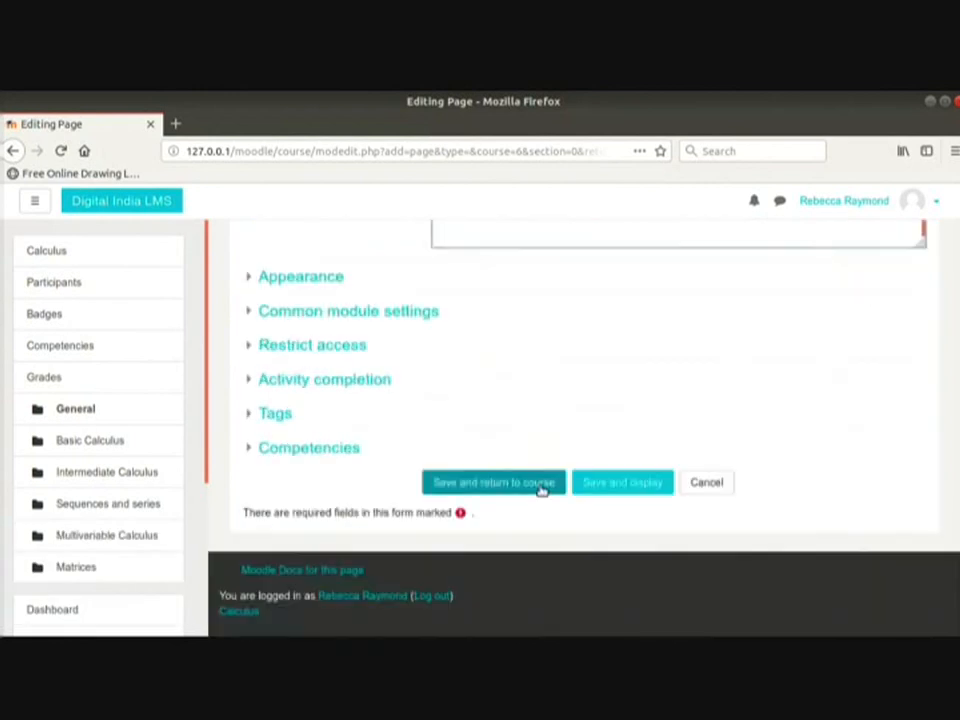
pyautogui.click(547, 487)
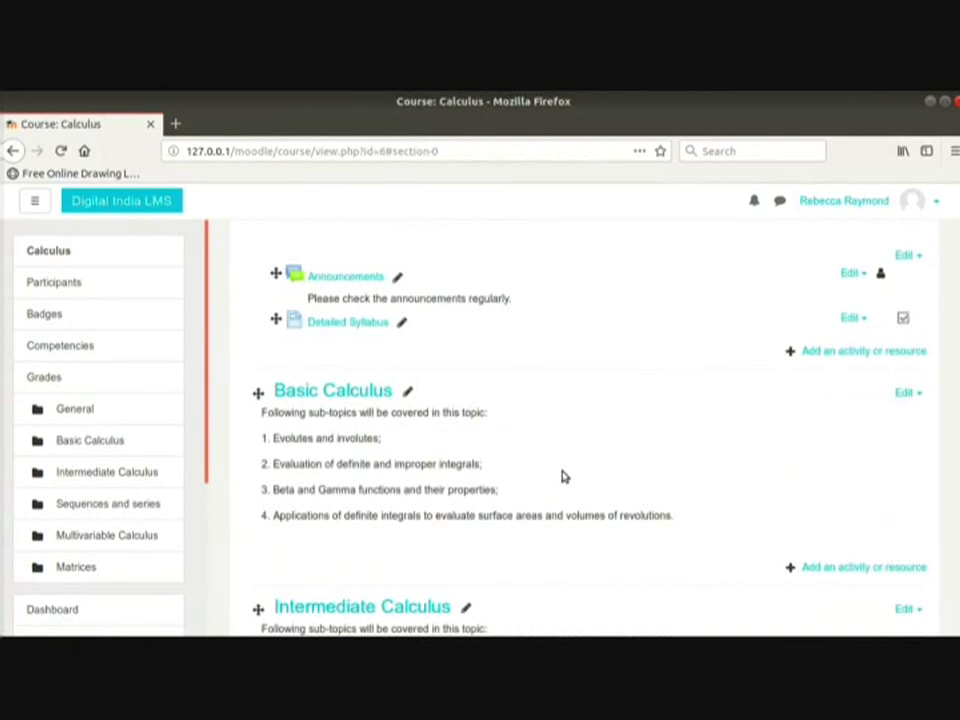
# Log out of the teacher account.
pyautogui.scroll(2, 562, 478)
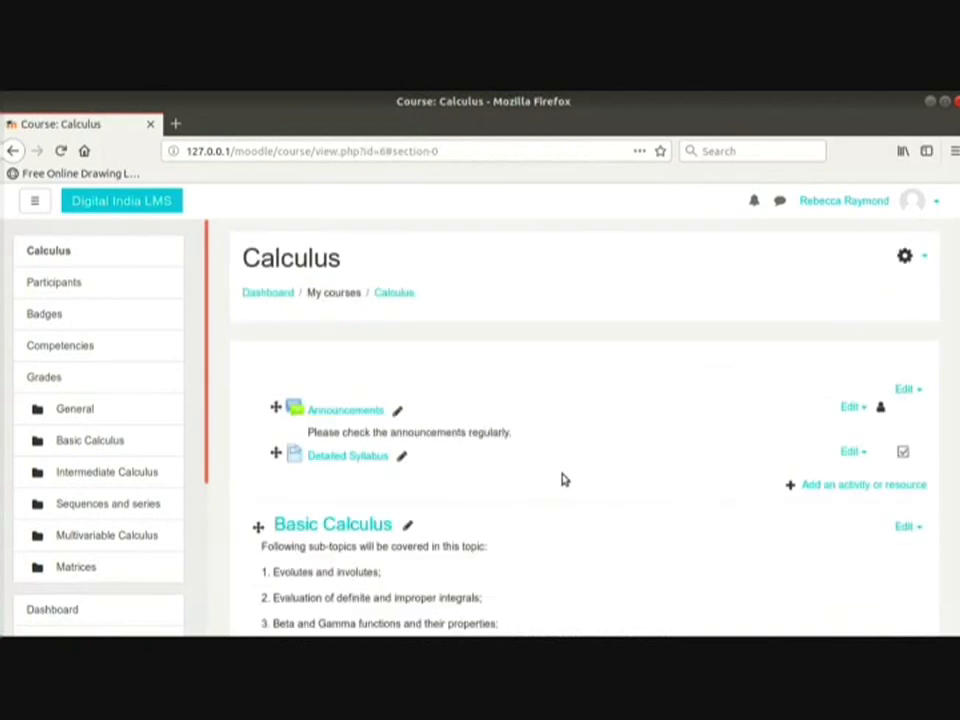
pyautogui.click(938, 204)
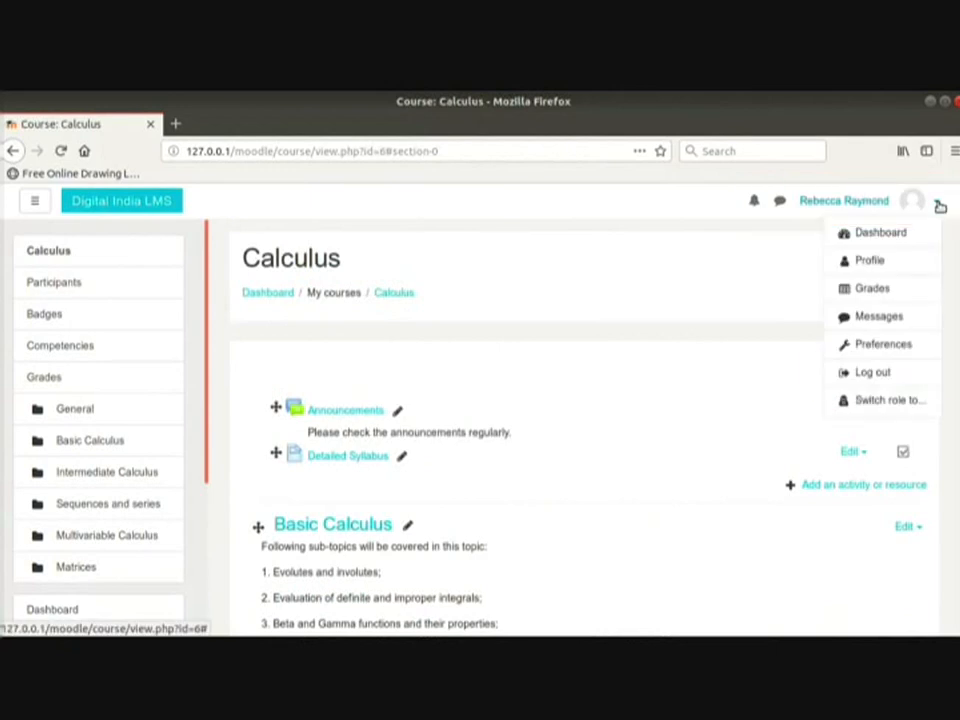
pyautogui.click(871, 372)
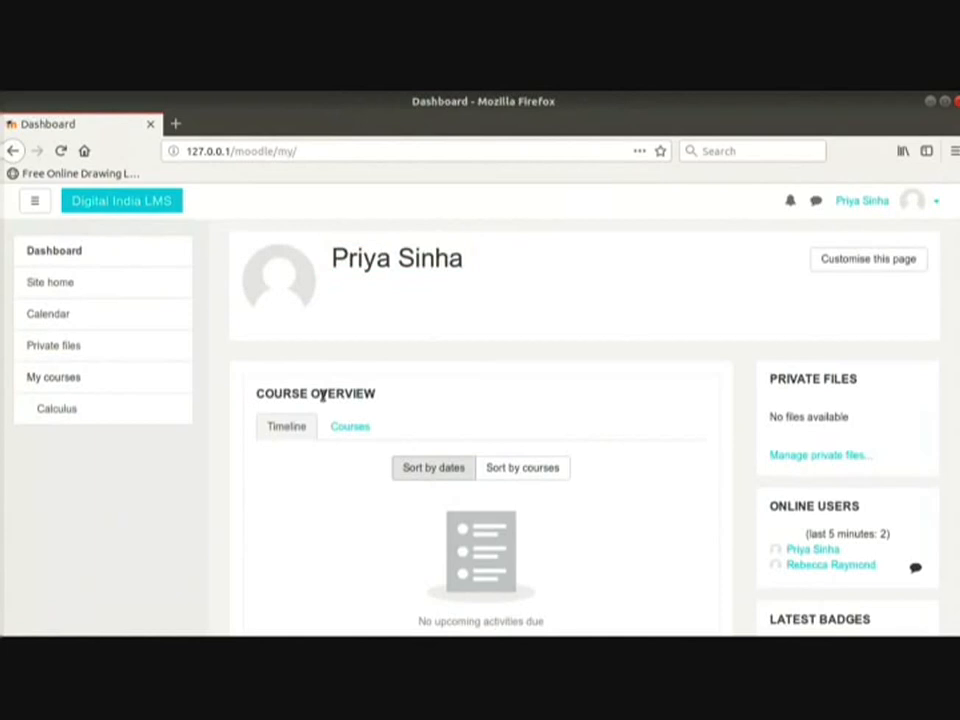
# Open the Calculus course from the student account and examine its announcements, syllabus page and progress column.
pyautogui.click(52, 409)
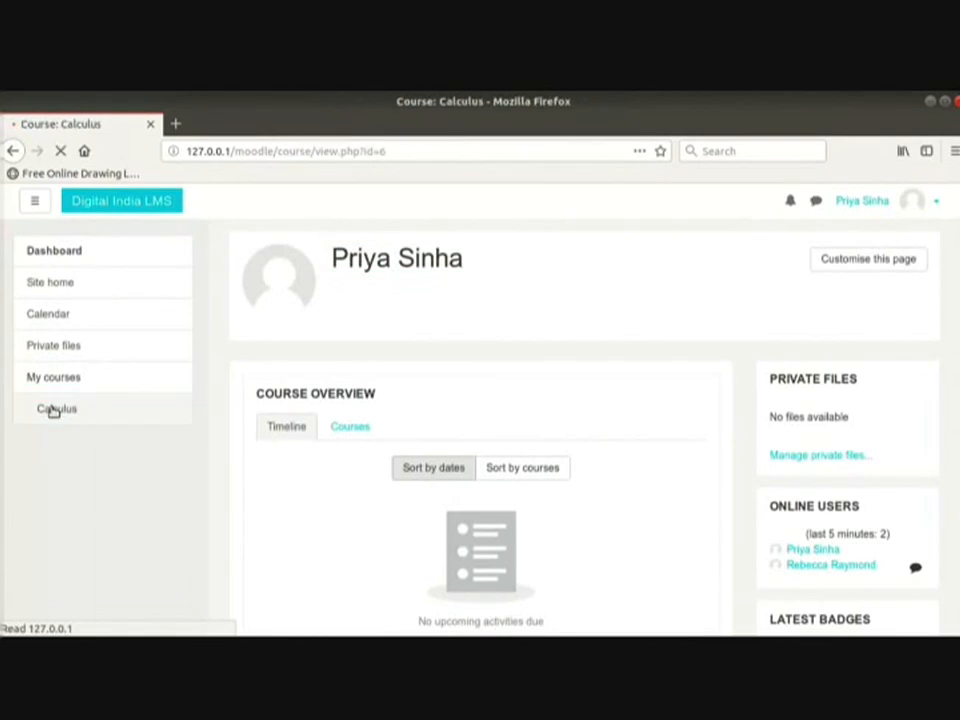
pyautogui.scroll(-2, 677, 408)
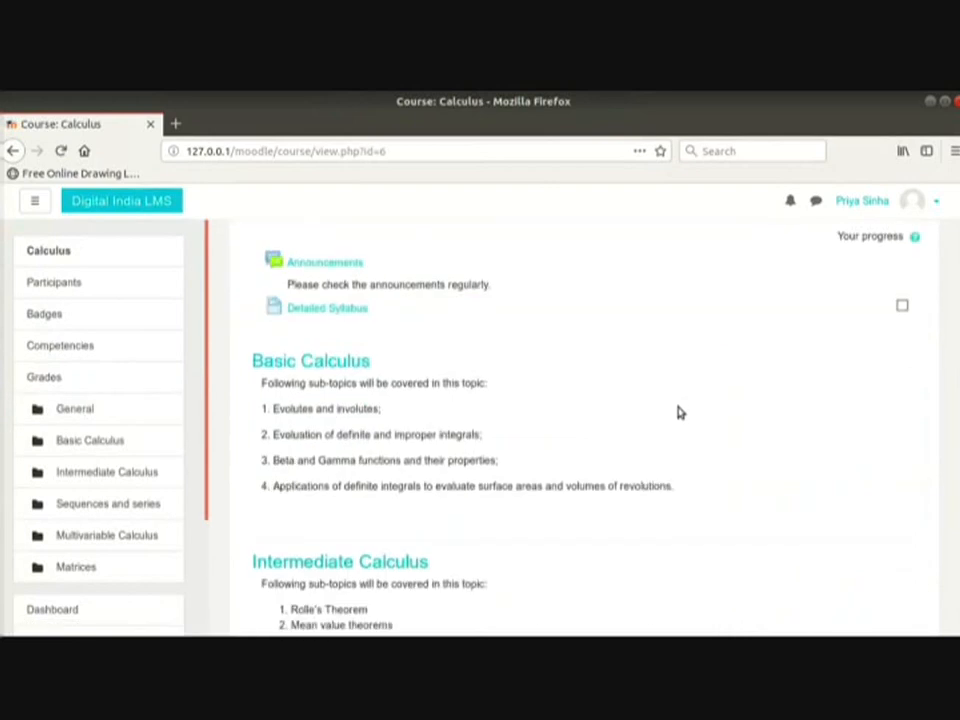
pyautogui.scroll(2, 679, 414)
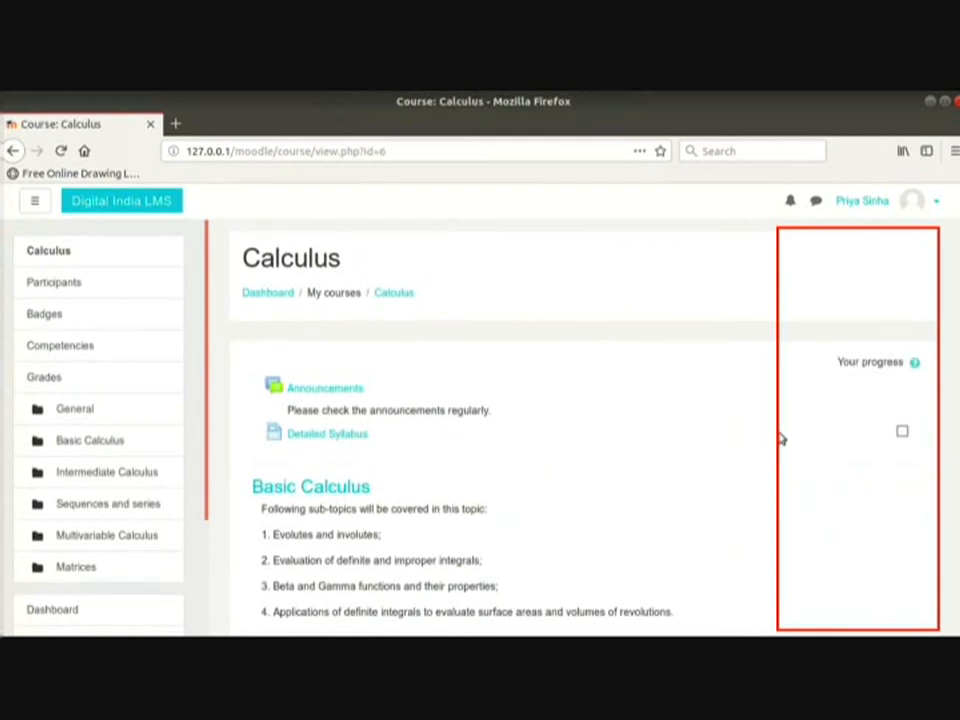
pyautogui.scroll(-1, 689, 444)
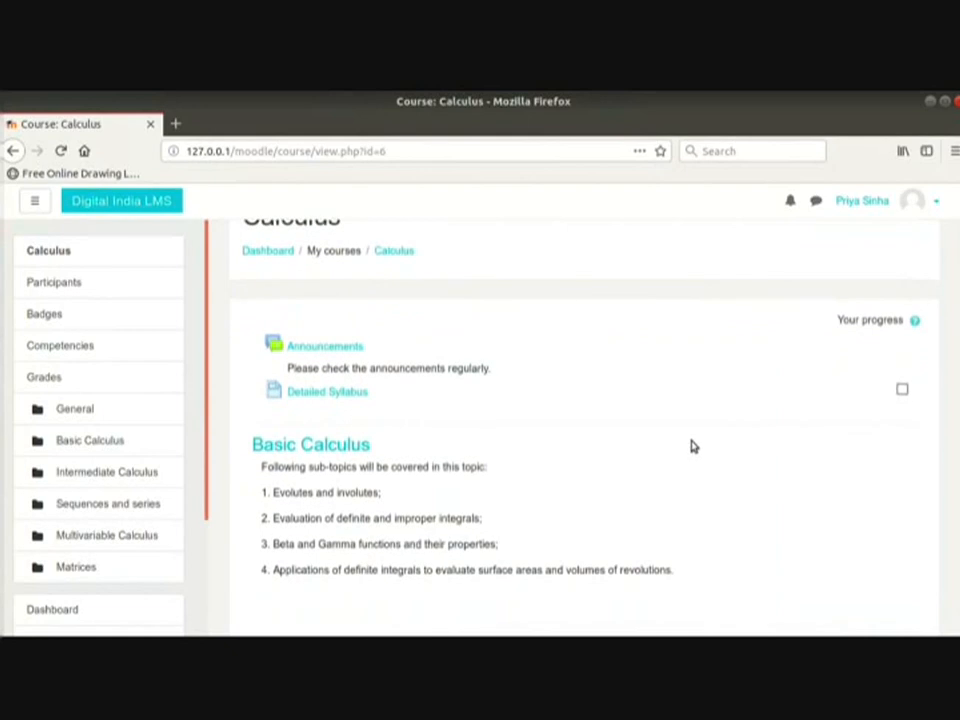
pyautogui.scroll(1, 692, 450)
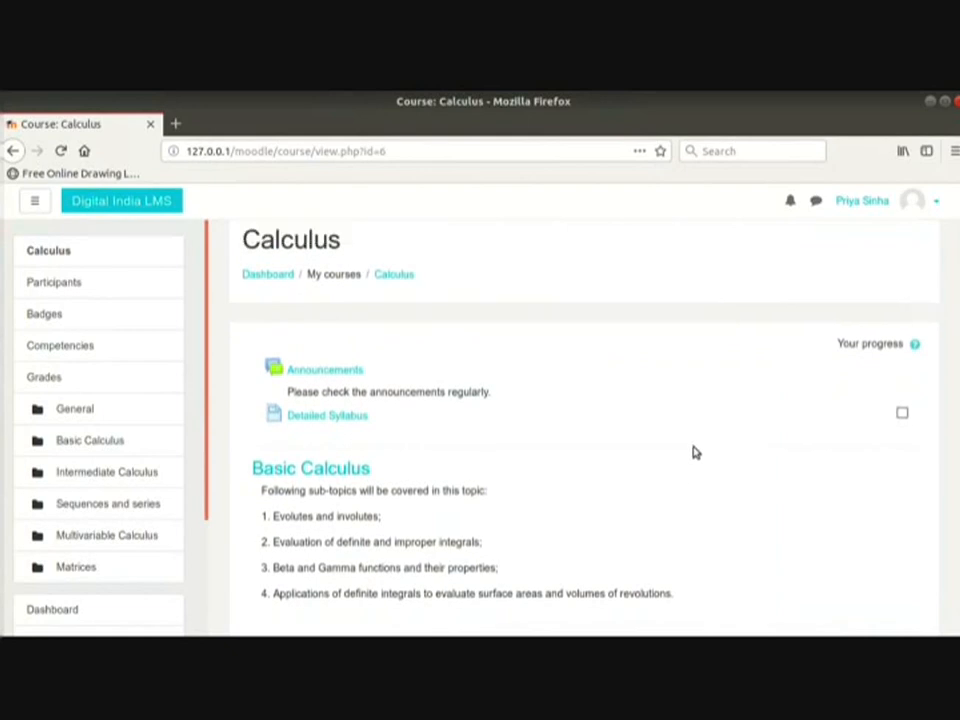
# Log out of the student account.
pyautogui.click(938, 204)
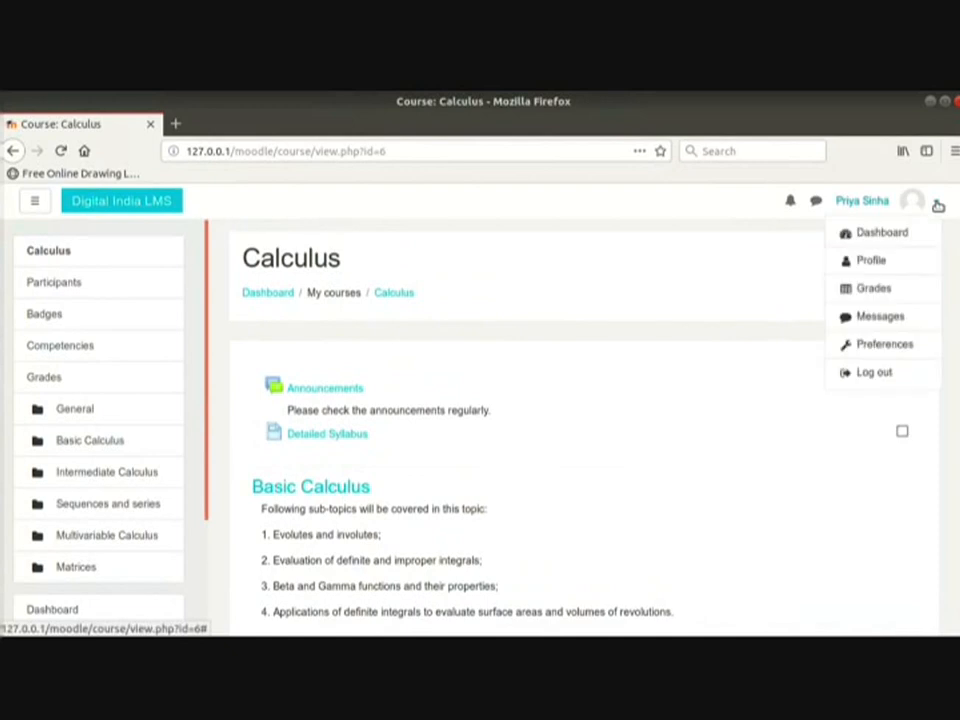
pyautogui.click(887, 372)
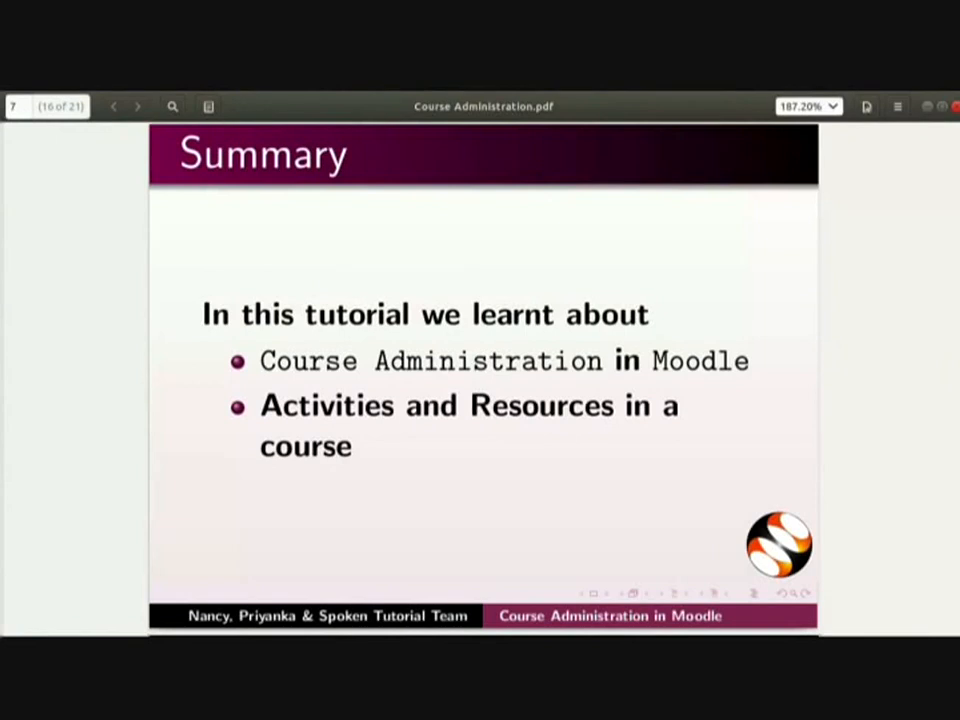
pyautogui.press('pagedown')
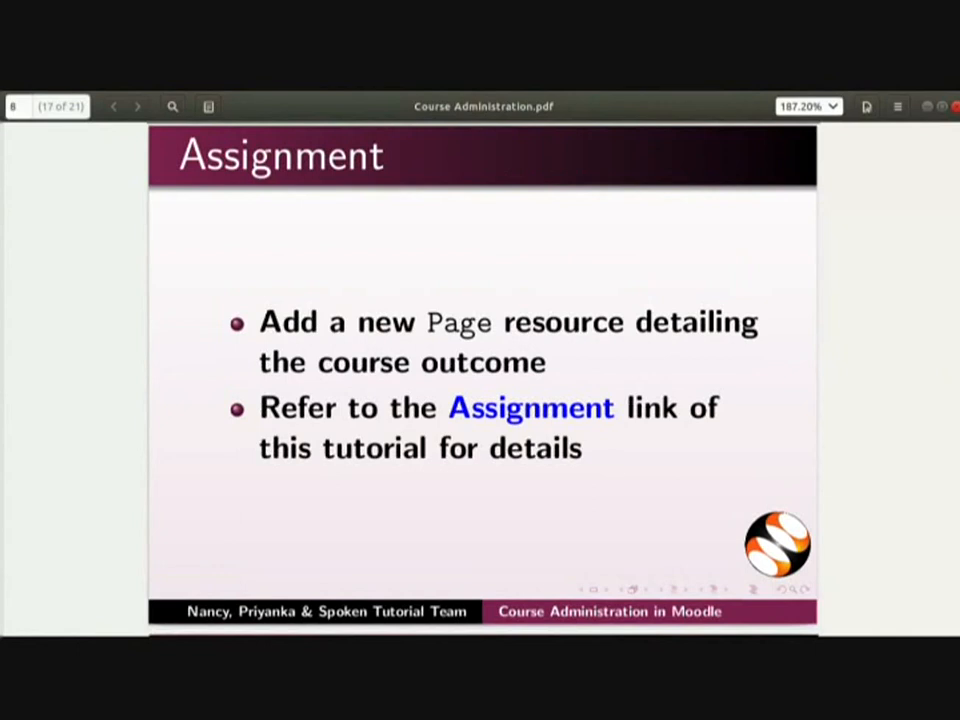